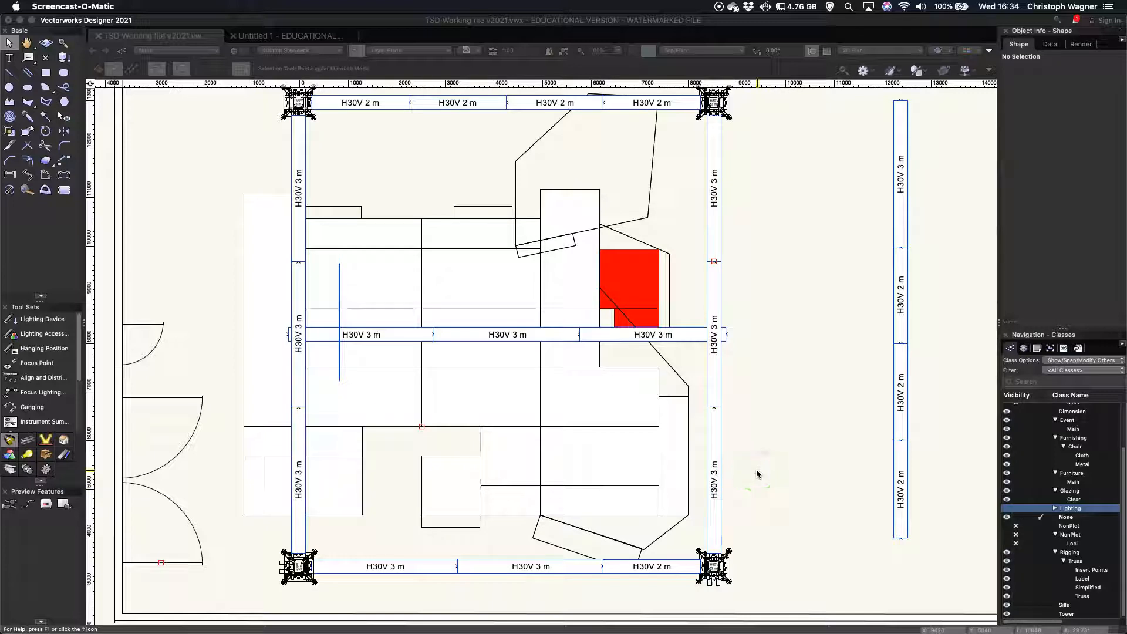
# - Make the Lighting Design layer visible in the list of design layers
pyautogui.click(769, 448)
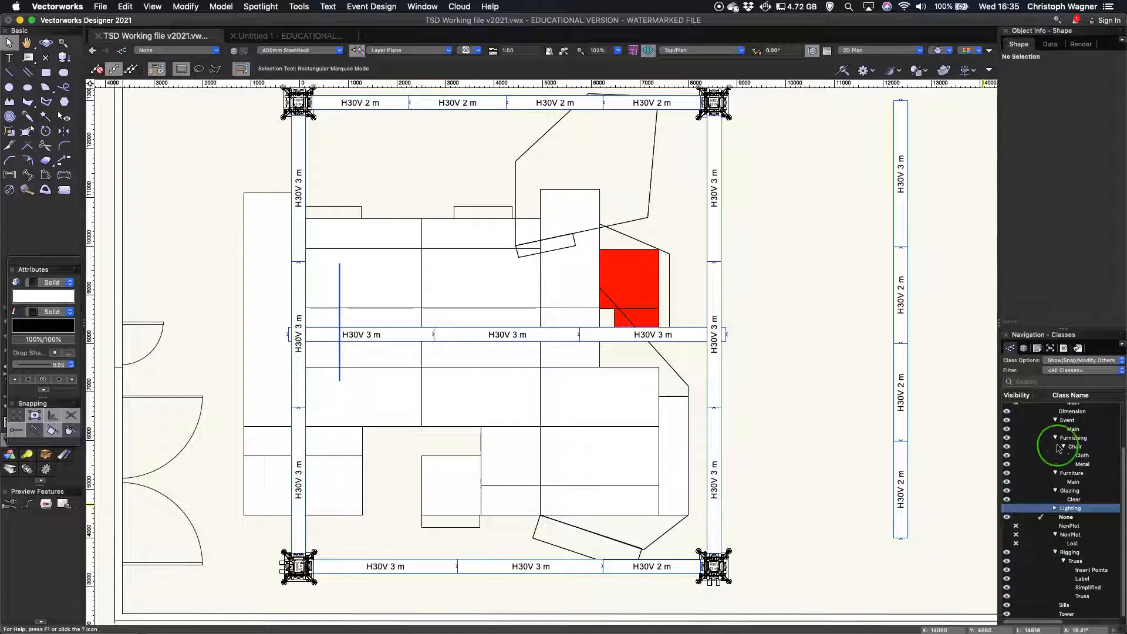
pyautogui.click(1023, 348)
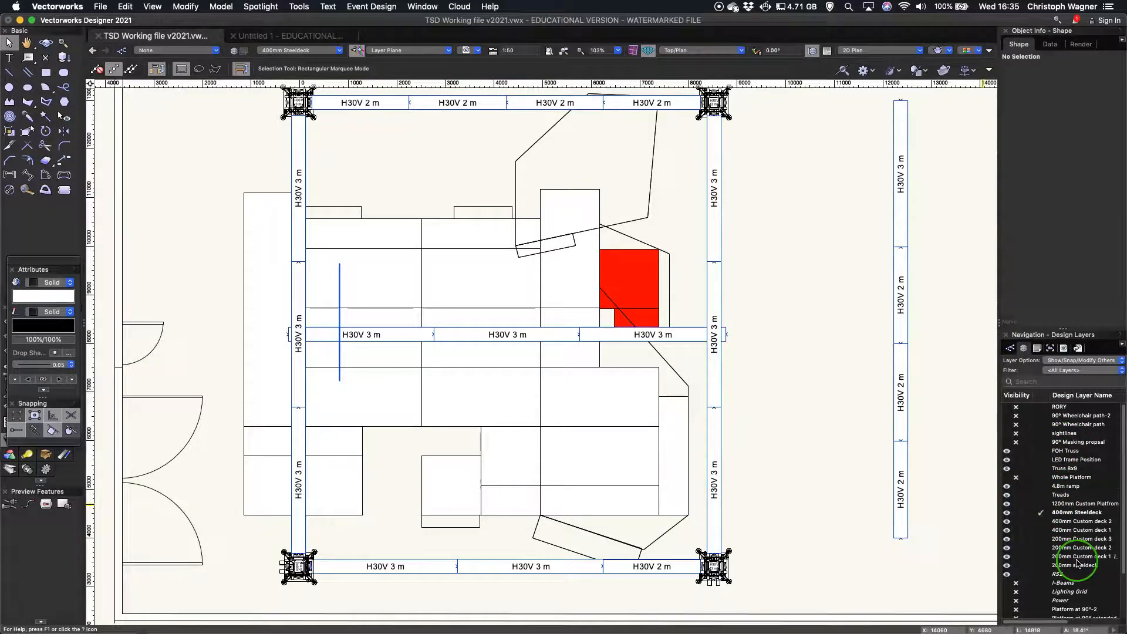
pyautogui.scroll(-3, 1074, 558)
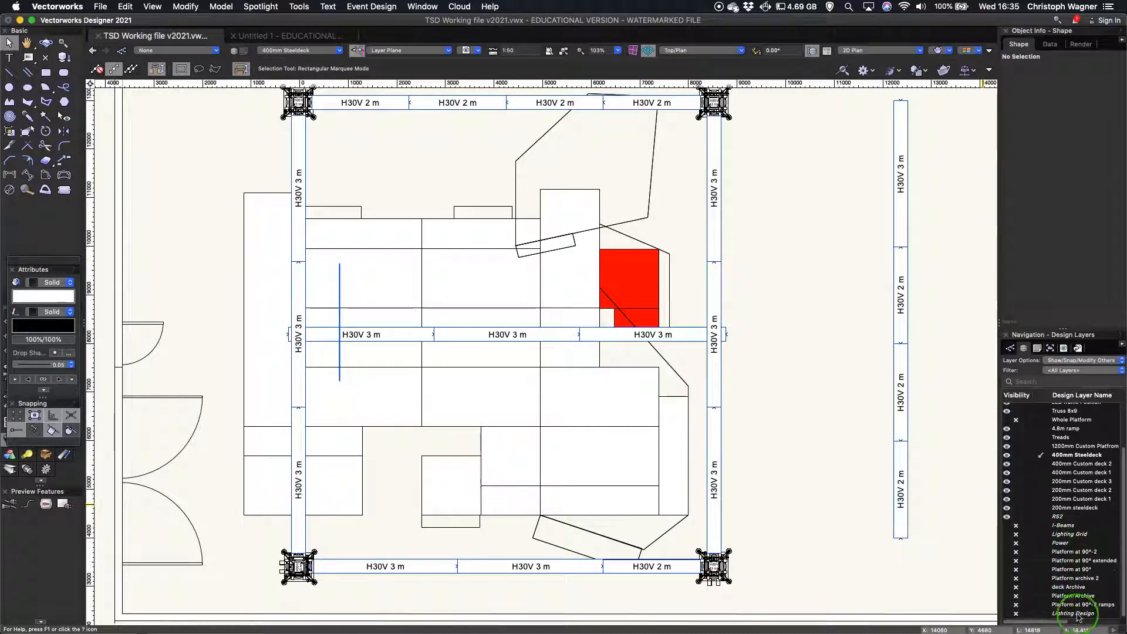
pyautogui.click(1007, 615)
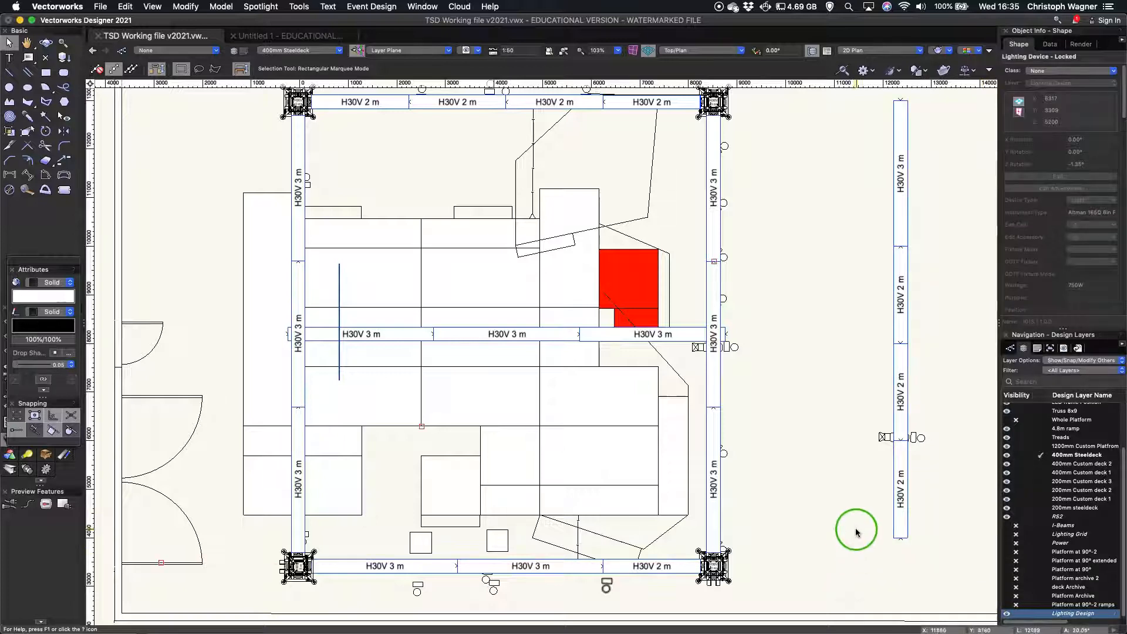
# - Check the object information of the lighting device on the separate vertical truss and the Altman Fresnel below the lower truss
pyautogui.click(875, 444)
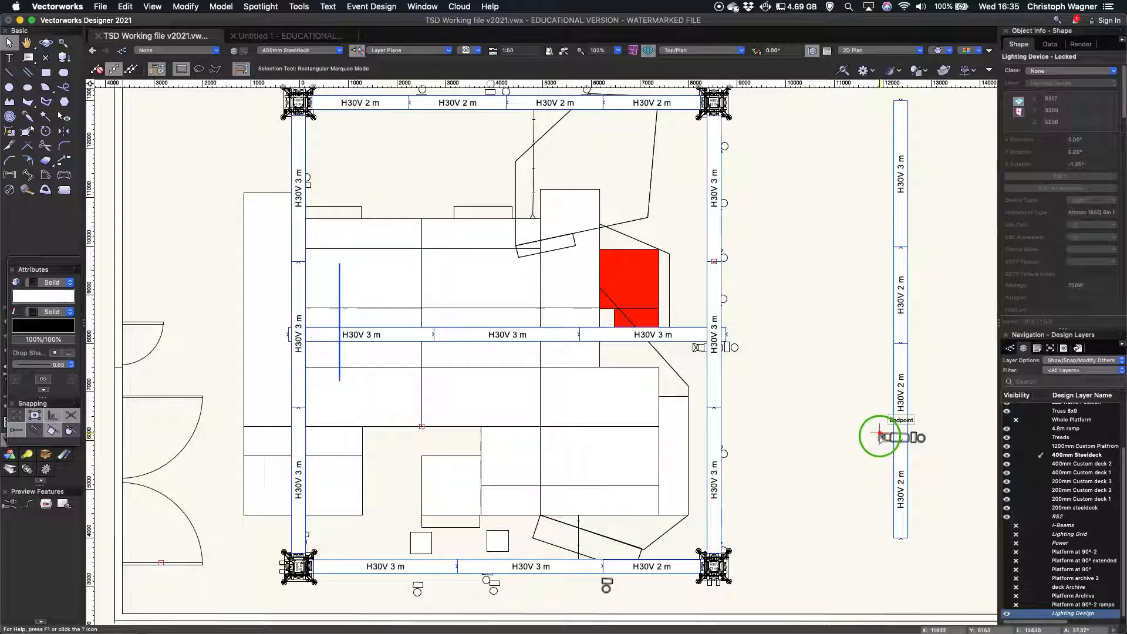
pyautogui.moveTo(879, 435)
pyautogui.mouseDown()
pyautogui.moveTo(777, 397)
pyautogui.moveTo(762, 435)
pyautogui.moveTo(737, 463)
pyautogui.moveTo(726, 454)
pyautogui.moveTo(639, 580)
pyautogui.moveTo(606, 592)
pyautogui.mouseUp()
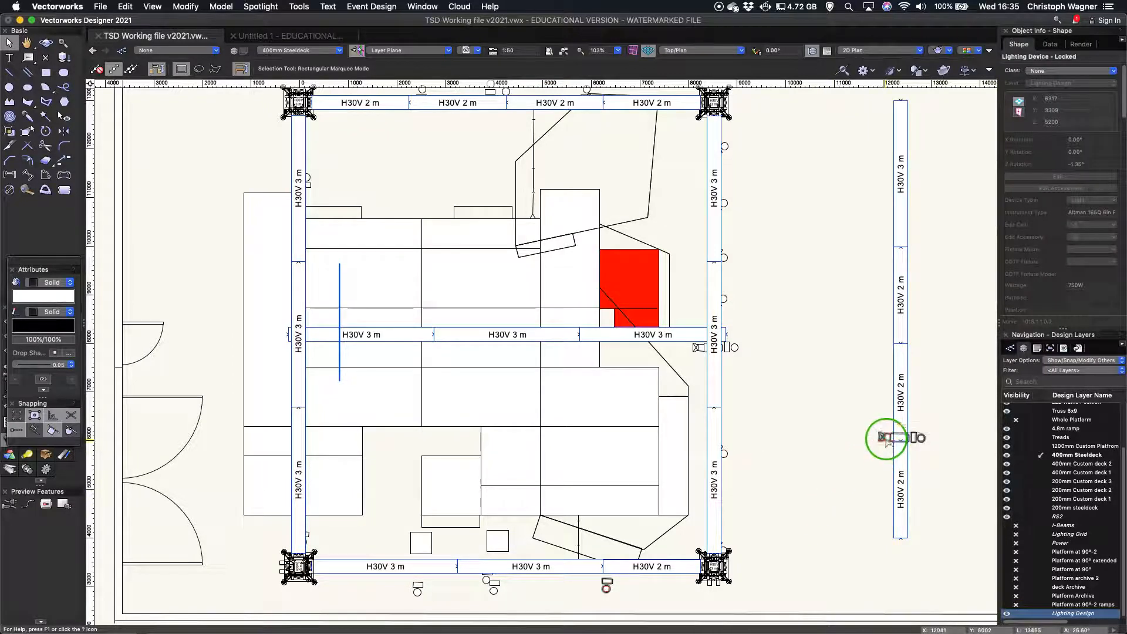
pyautogui.click(885, 438)
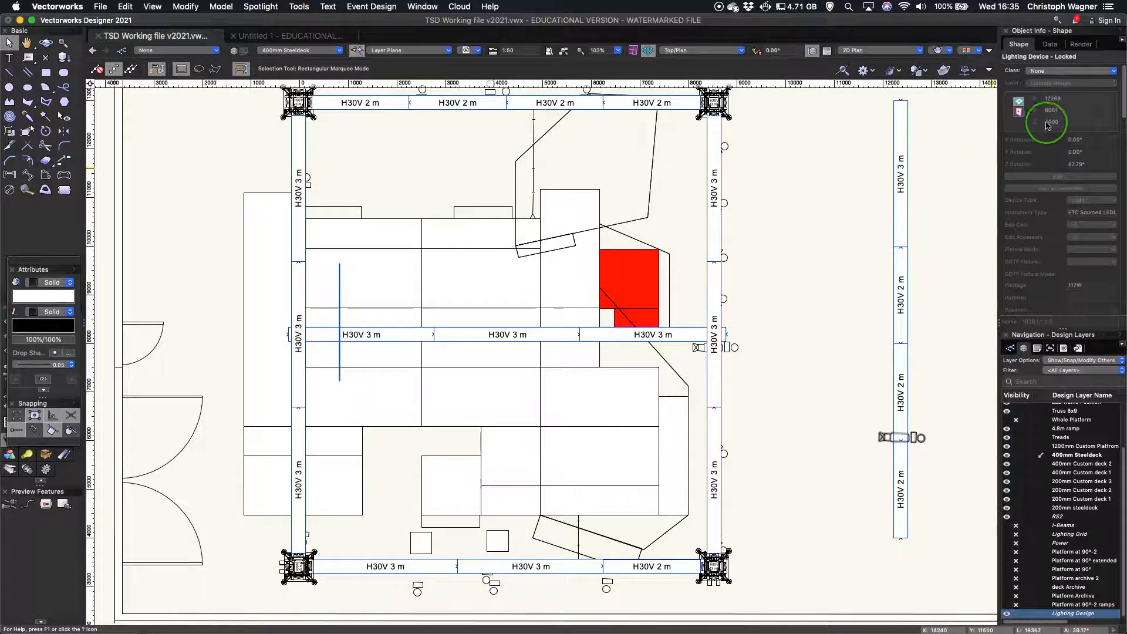
pyautogui.click(607, 584)
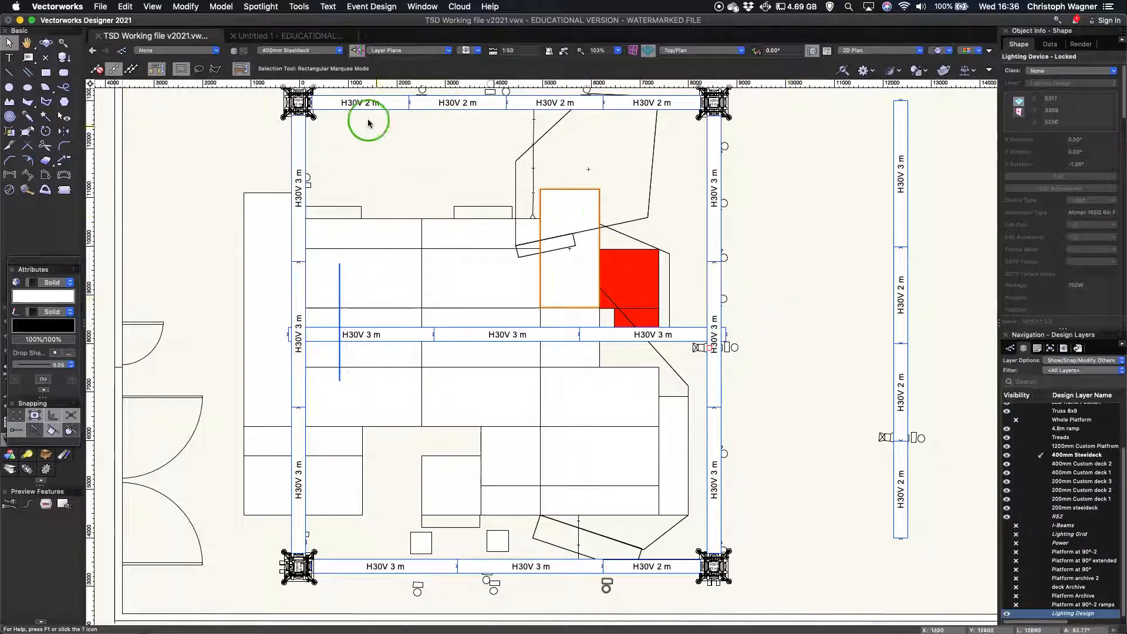
# - Move the Lighting Design layer to position 1 in the design layer stacking order
pyautogui.click(236, 53)
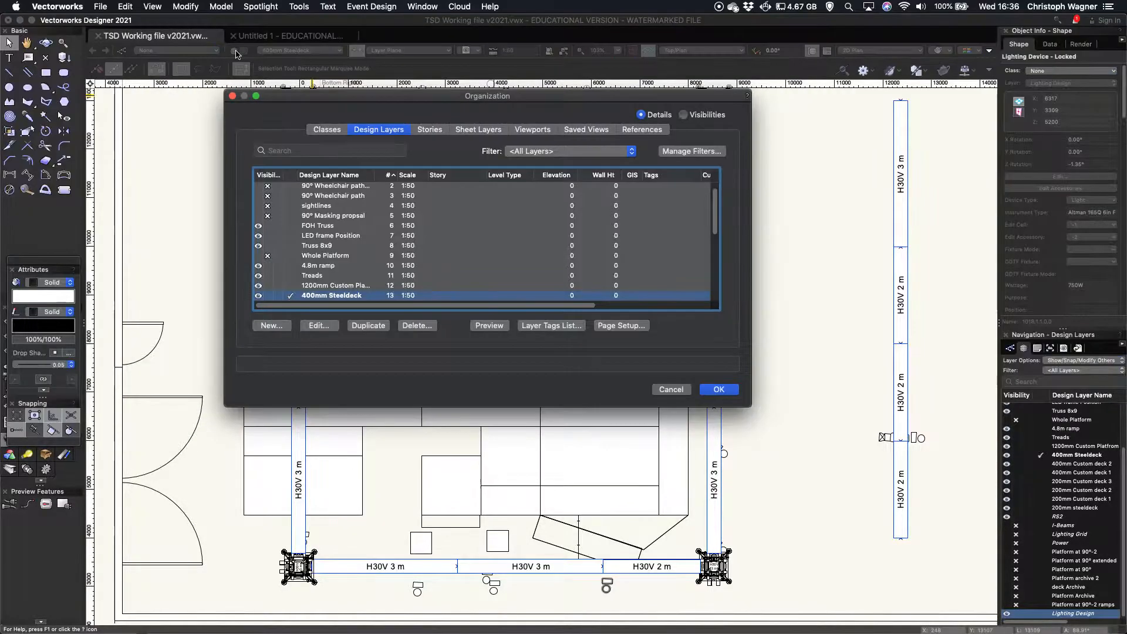
pyautogui.scroll(-5, 378, 238)
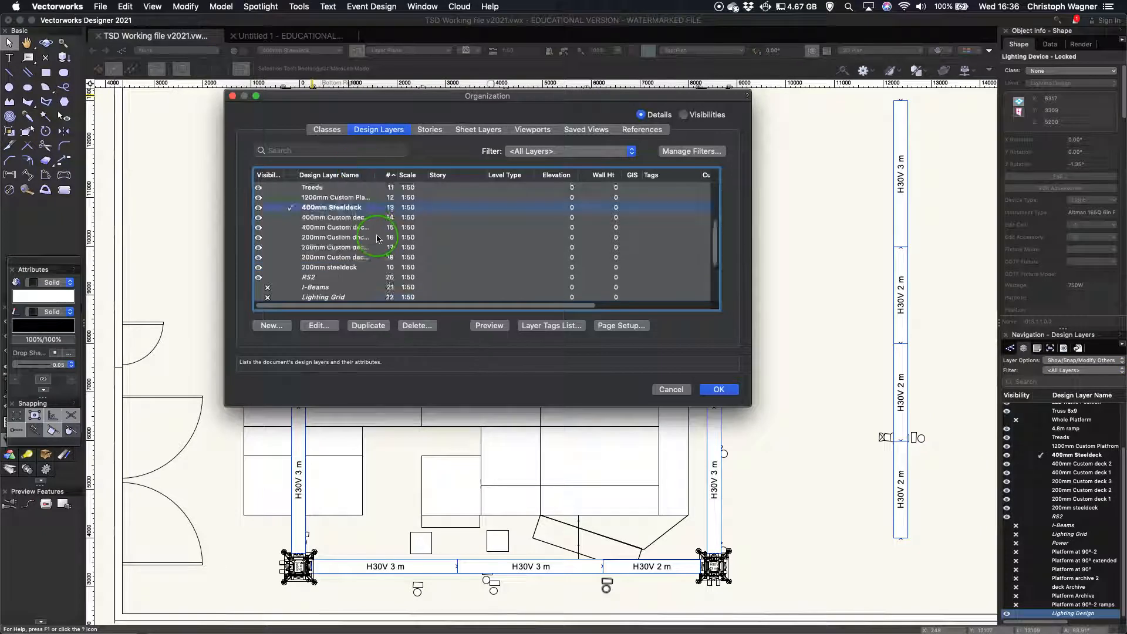
pyautogui.scroll(-2, 377, 238)
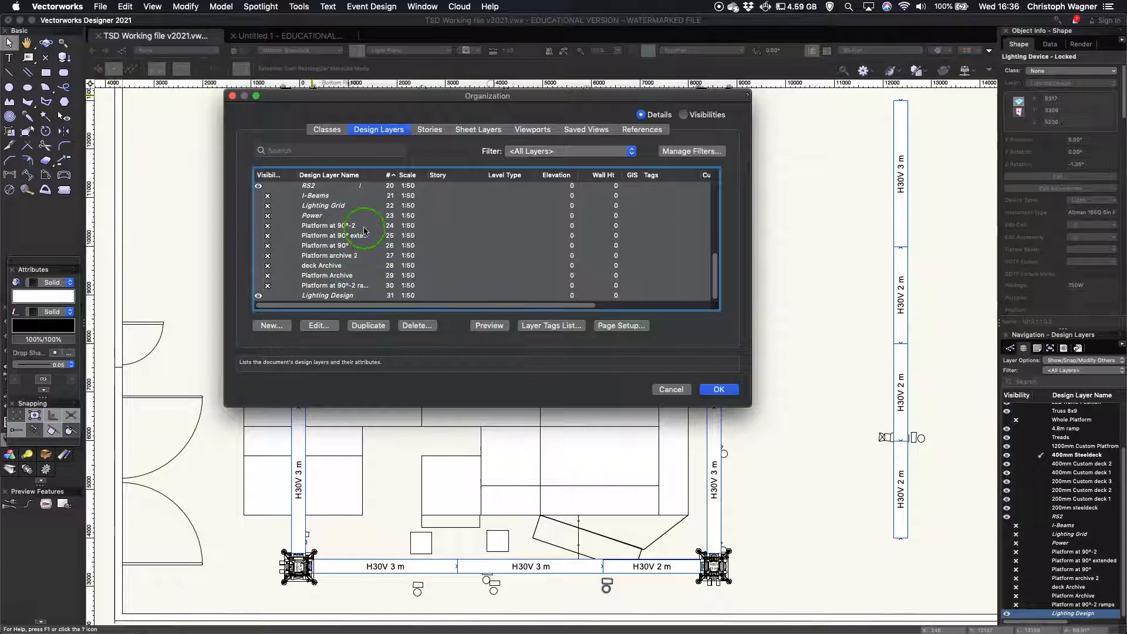
pyautogui.moveTo(402, 95); pyautogui.dragTo(605, 96)
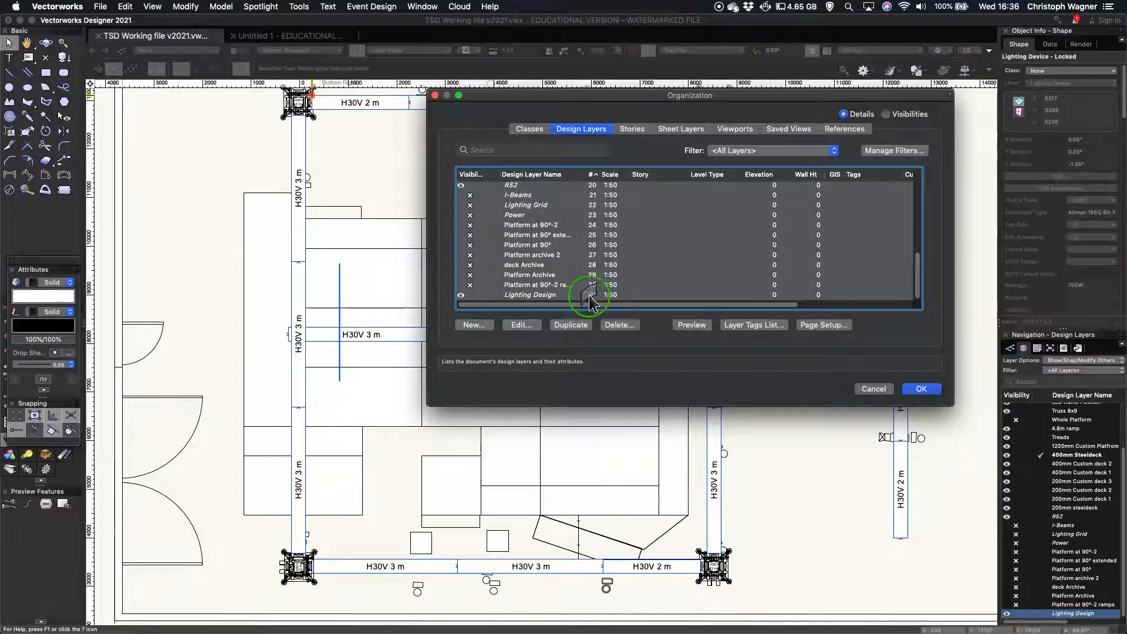
pyautogui.moveTo(596, 274); pyautogui.dragTo(598, 187)
pyautogui.scroll(6, 592, 223)
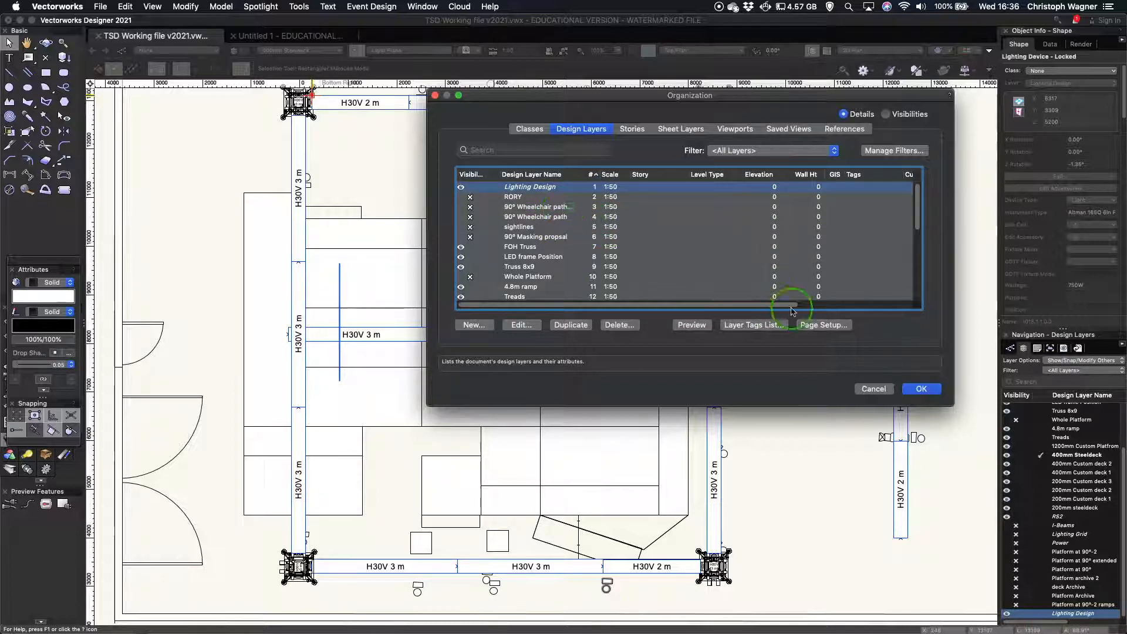
pyautogui.click(922, 390)
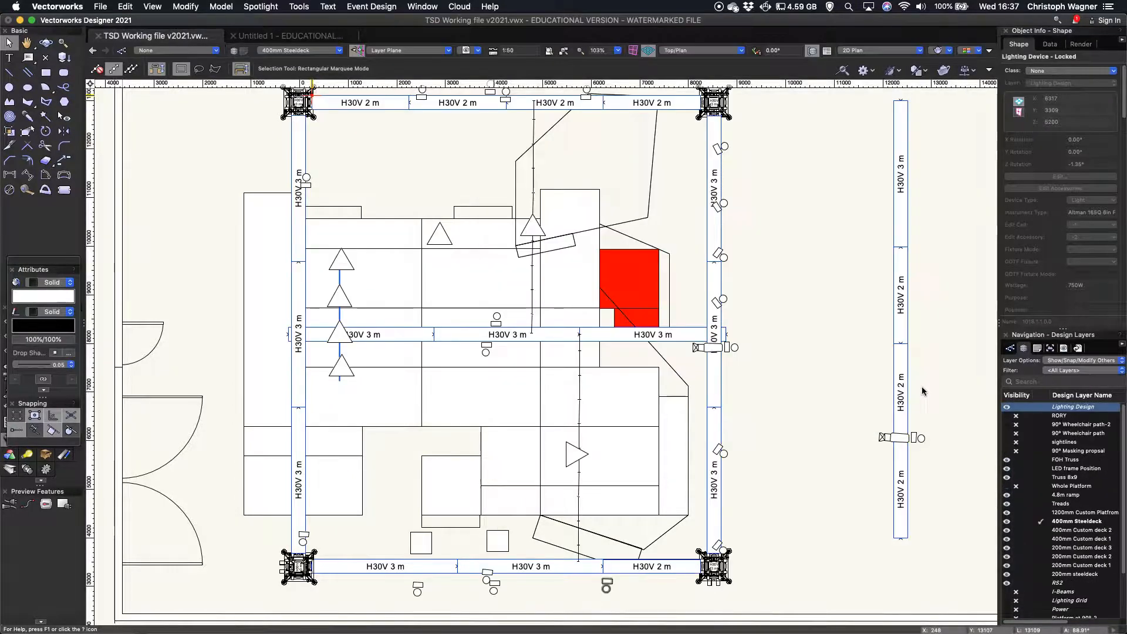
pyautogui.click(912, 391)
pyautogui.moveTo(711, 345); pyautogui.dragTo(894, 437)
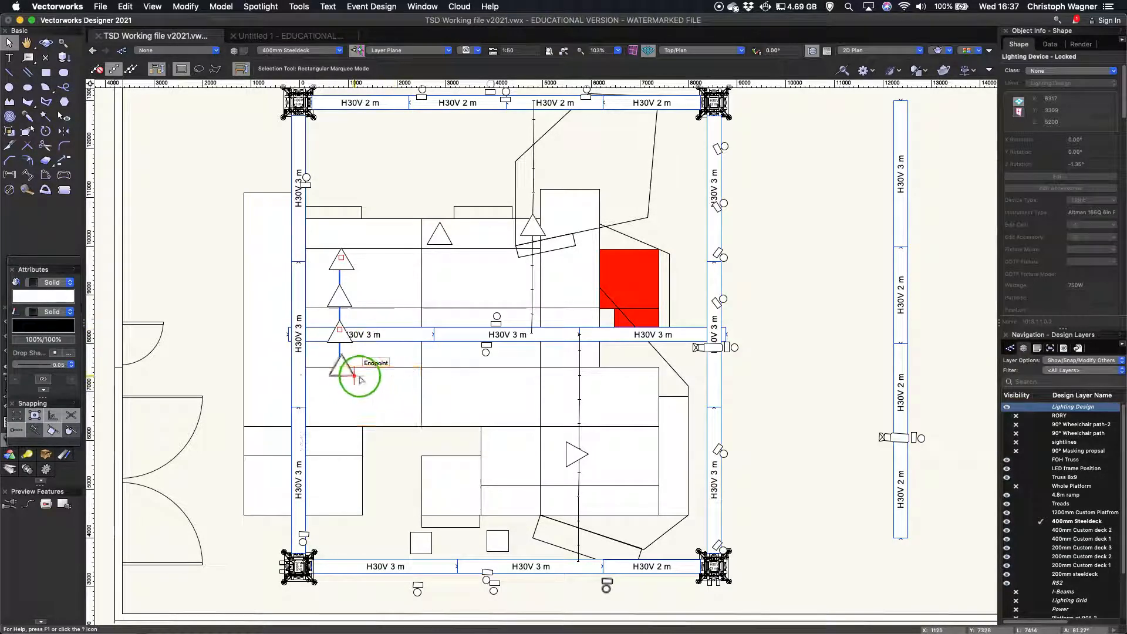
pyautogui.click(354, 381)
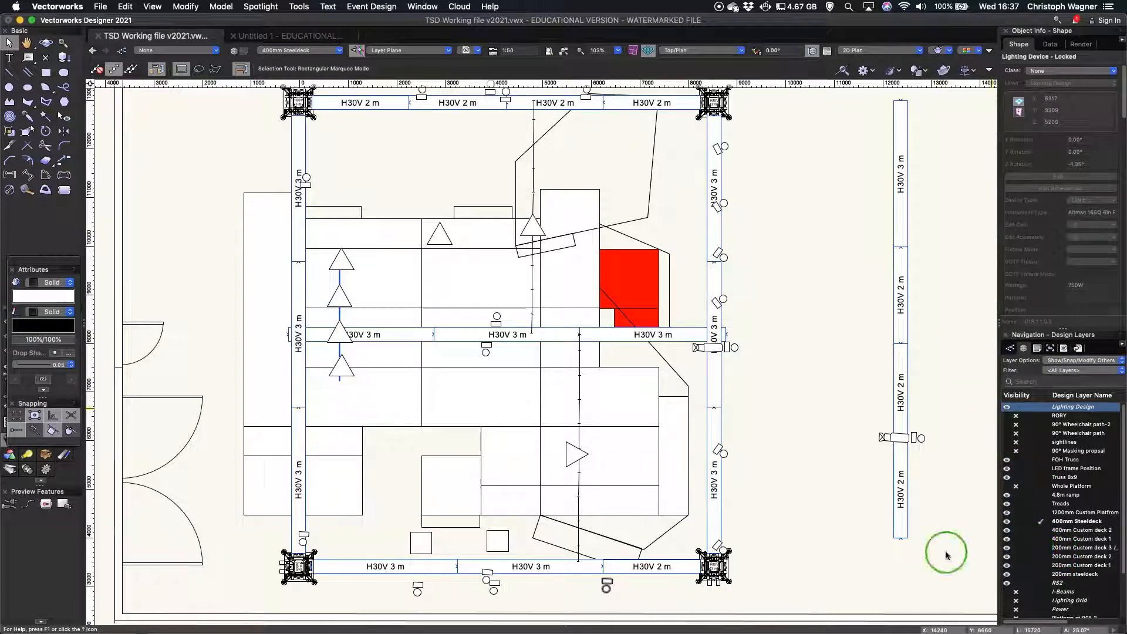
pyautogui.click(820, 514)
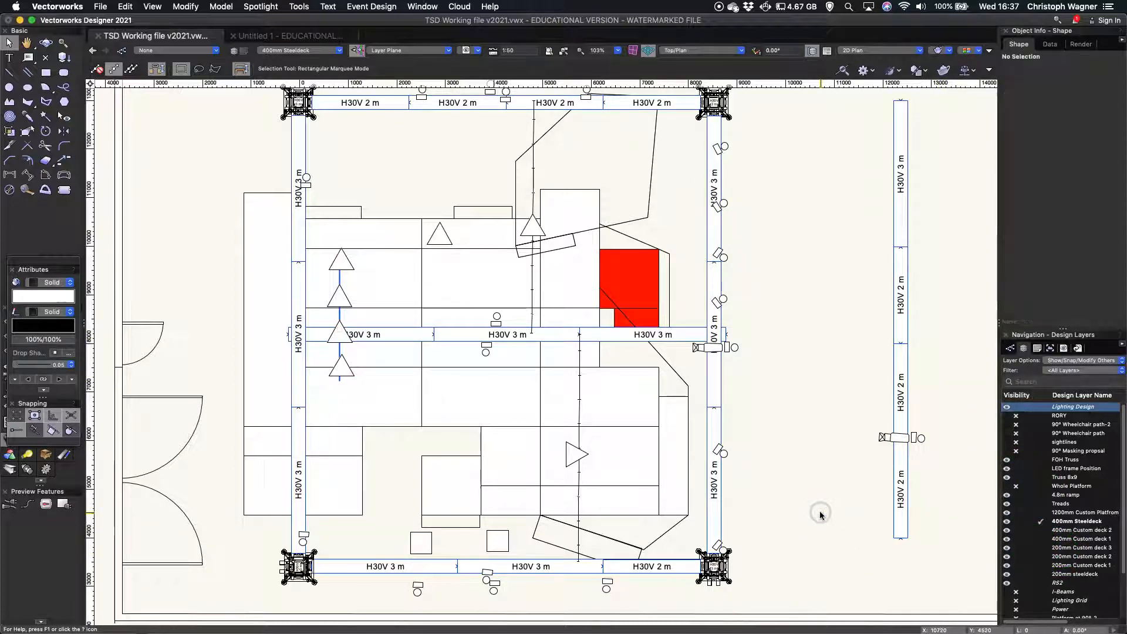
pyautogui.moveTo(605, 584); pyautogui.dragTo(740, 489)
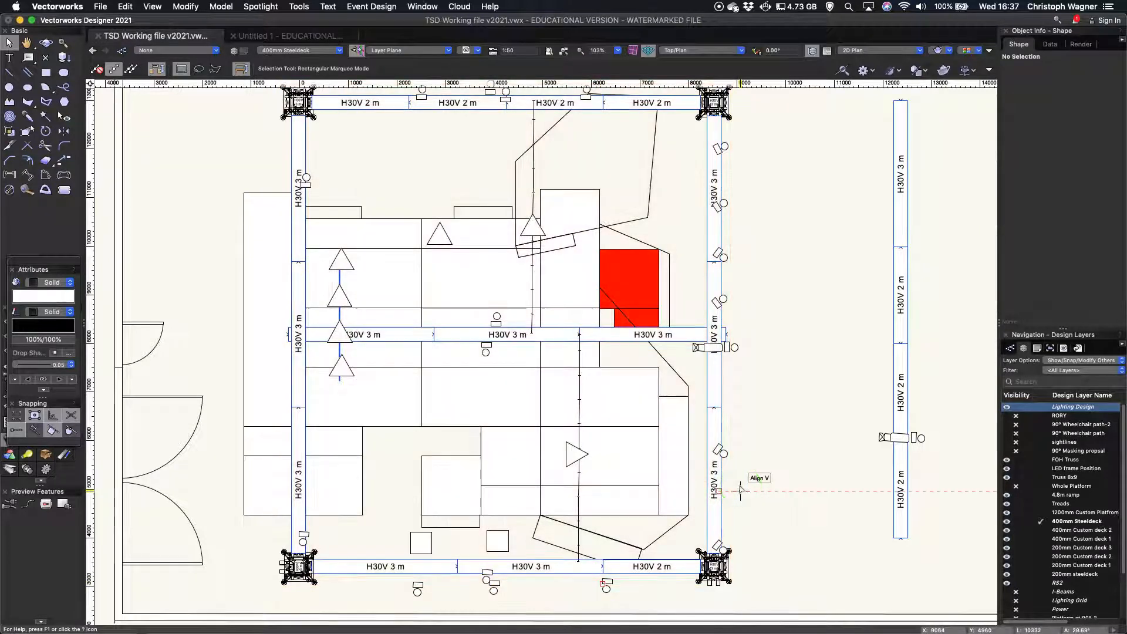
pyautogui.click(659, 424)
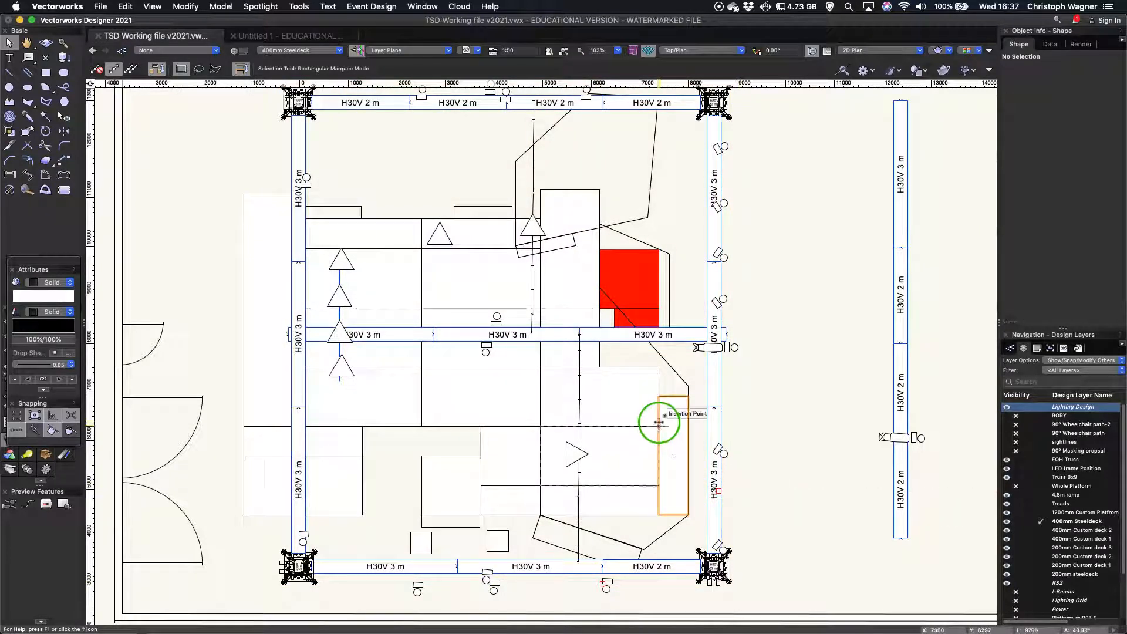
# - Use the Visibility tool in Classes mode to check which class the fixtures along the 3 m truss run belong to
pyautogui.click(64, 117)
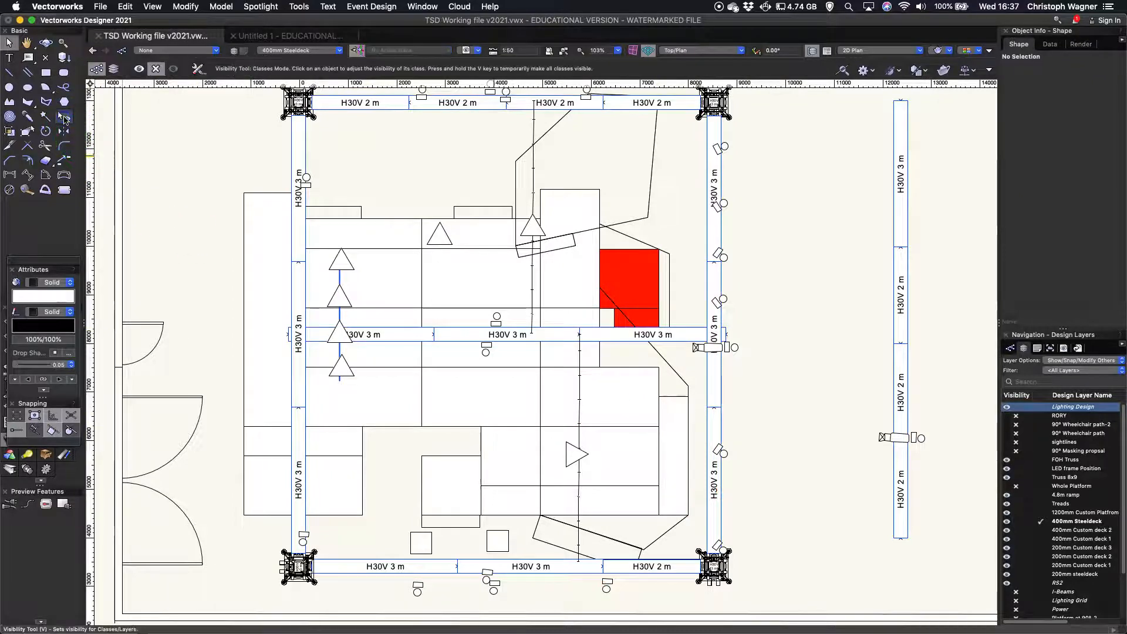
pyautogui.click(97, 70)
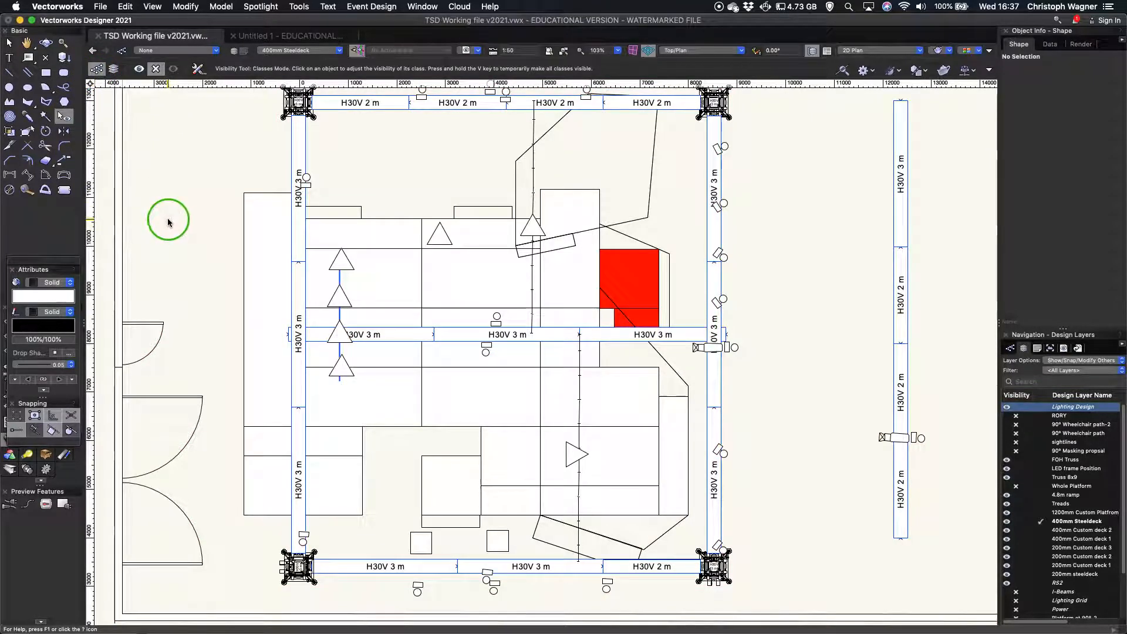
pyautogui.scroll(-1, 1057, 498)
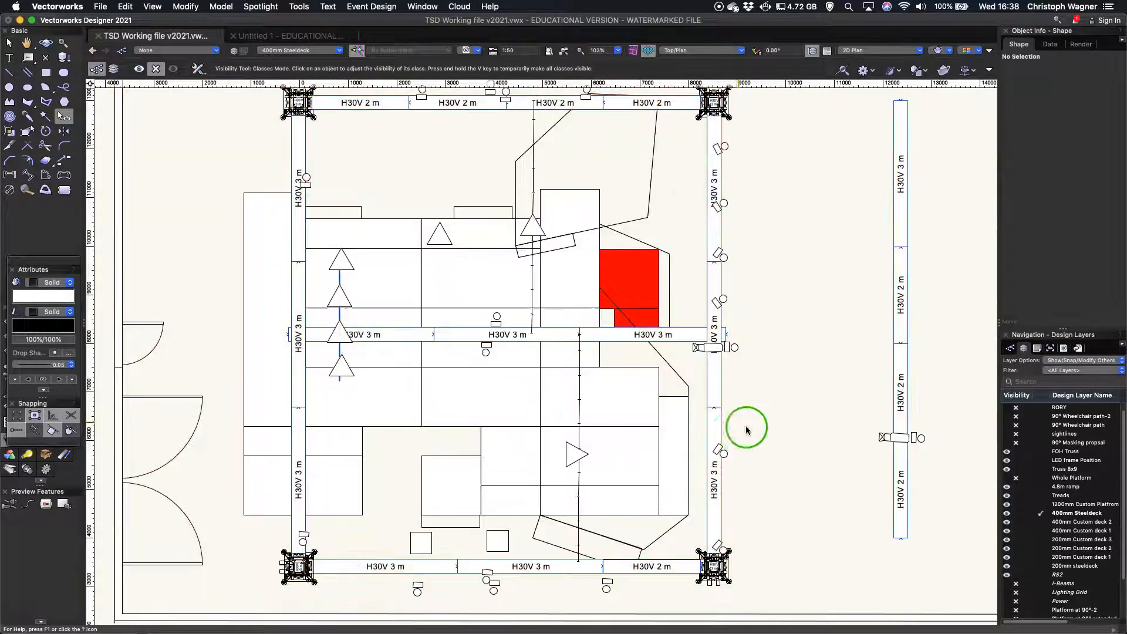
pyautogui.moveTo(744, 456); pyautogui.dragTo(747, 481)
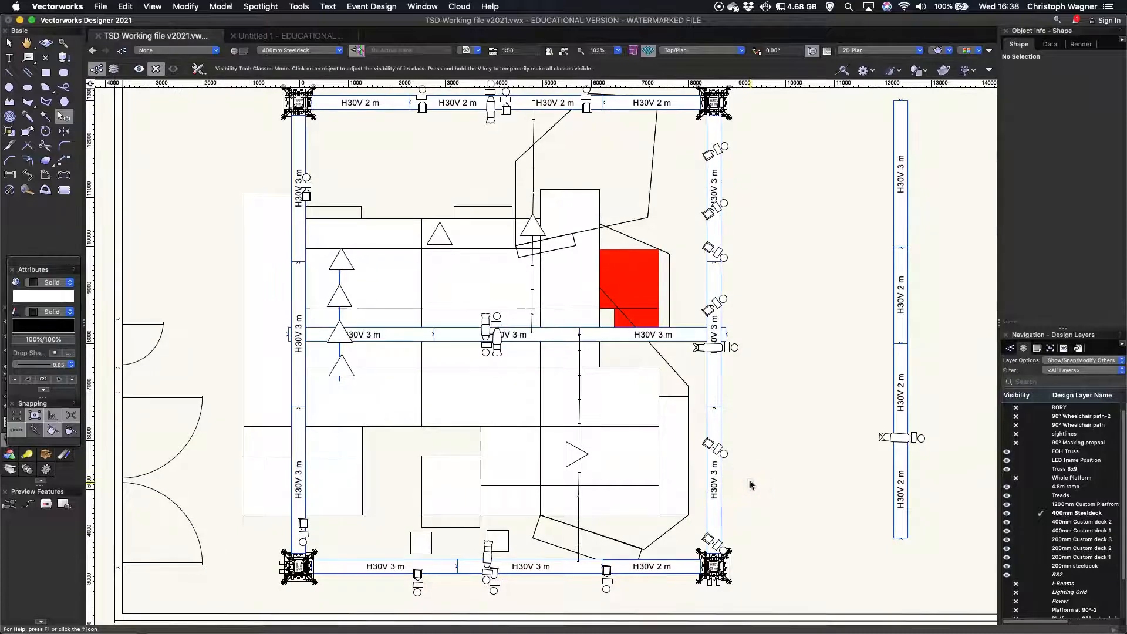
pyautogui.moveTo(714, 463)
pyautogui.mouseDown()
pyautogui.moveTo(495, 346)
pyautogui.moveTo(704, 447)
pyautogui.moveTo(778, 448)
pyautogui.mouseUp()
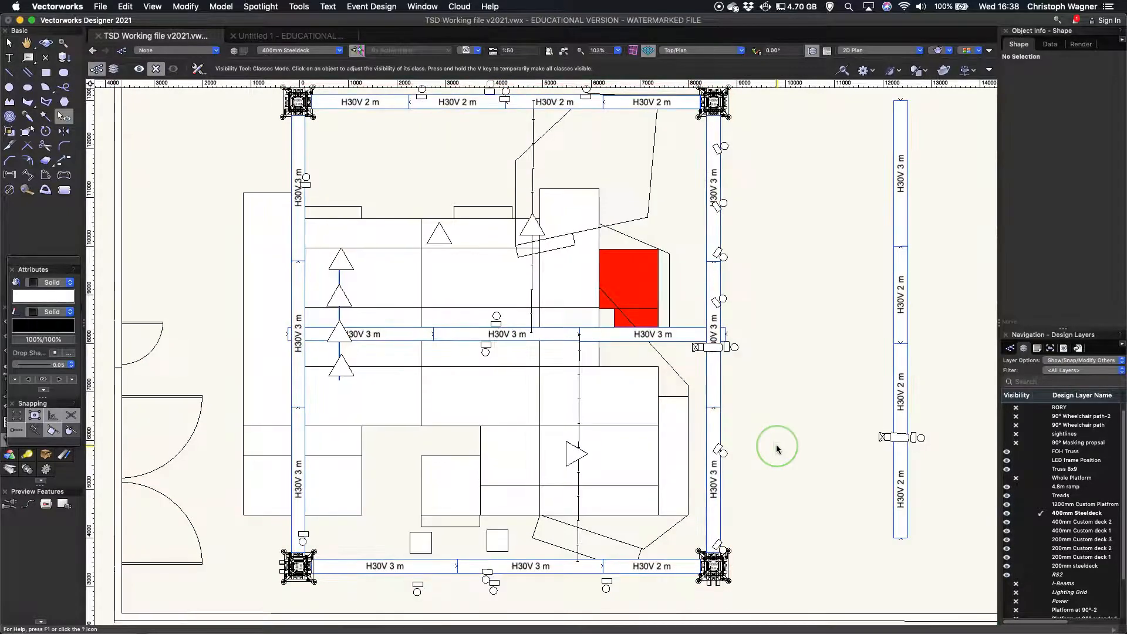
pyautogui.moveTo(704, 446); pyautogui.dragTo(704, 447)
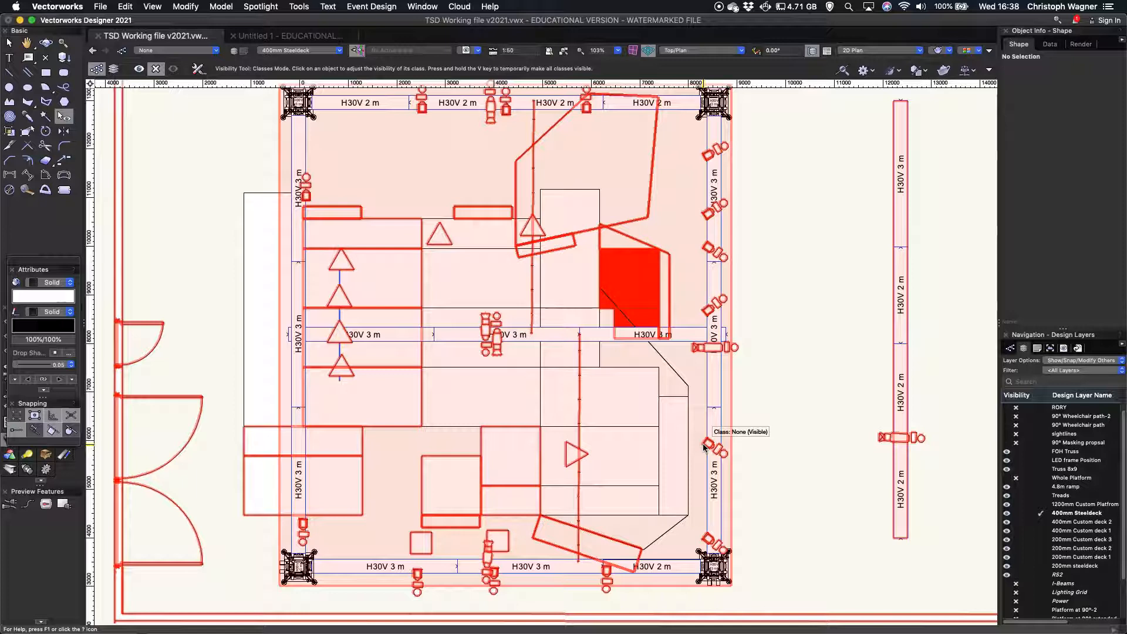
pyautogui.moveTo(704, 447); pyautogui.dragTo(760, 452)
pyautogui.moveTo(610, 587); pyautogui.dragTo(221, 141)
# - Select the Fresnel below the lower truss, check its class assignment, and review the visibility settings in the class list
pyautogui.click(10, 44)
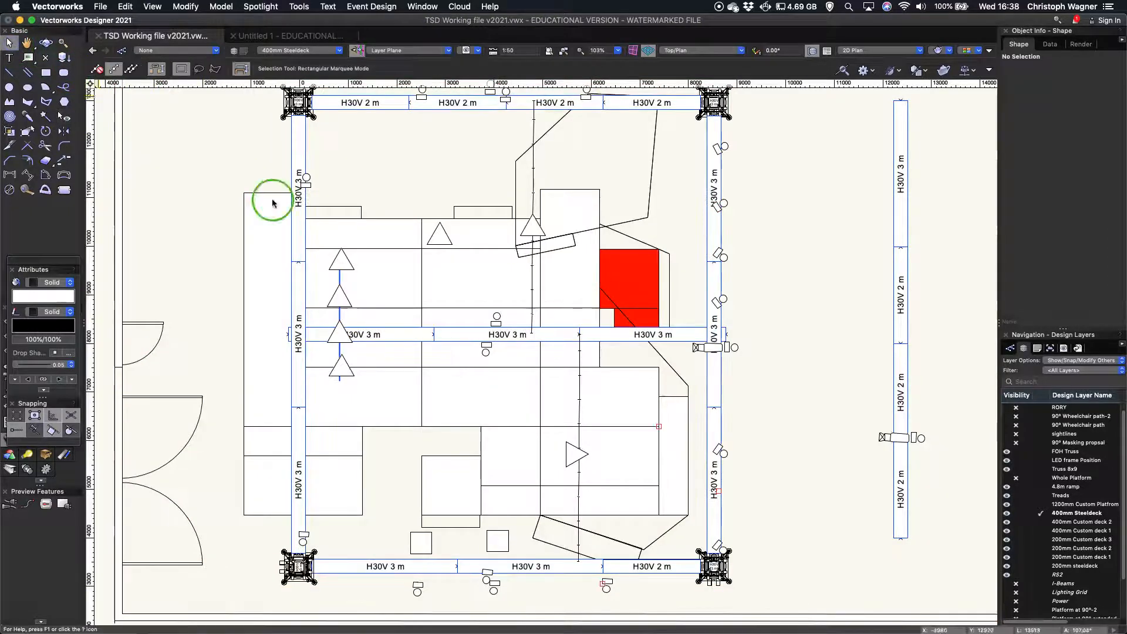
pyautogui.moveTo(606, 588)
pyautogui.mouseDown()
pyautogui.moveTo(674, 585)
pyautogui.moveTo(767, 503)
pyautogui.moveTo(918, 263)
pyautogui.mouseUp()
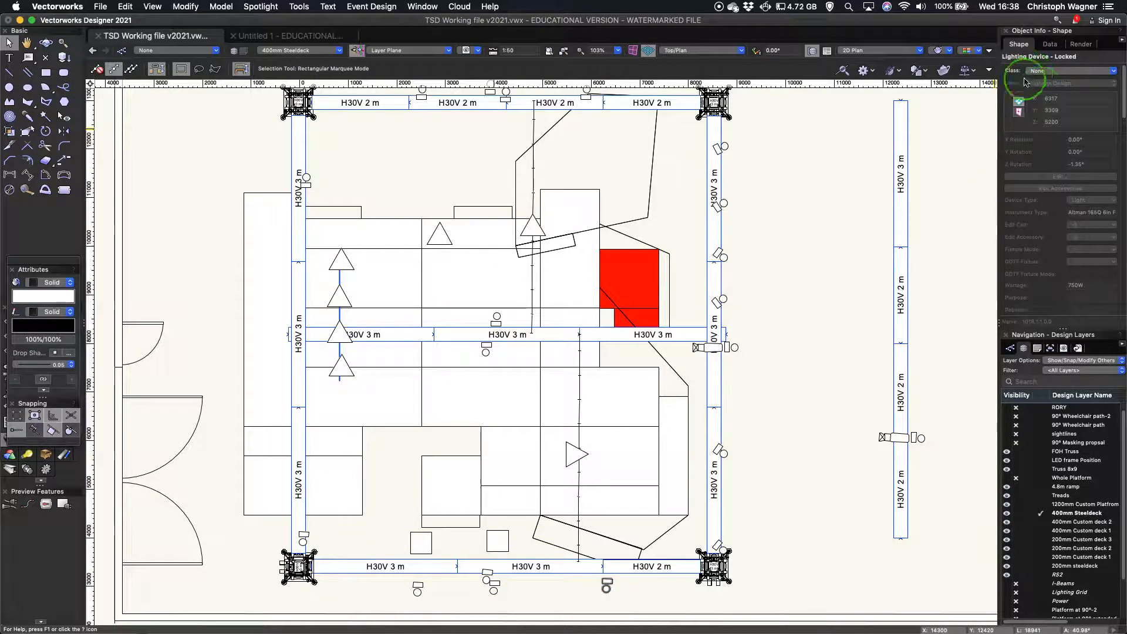
pyautogui.scroll(1, 1031, 589)
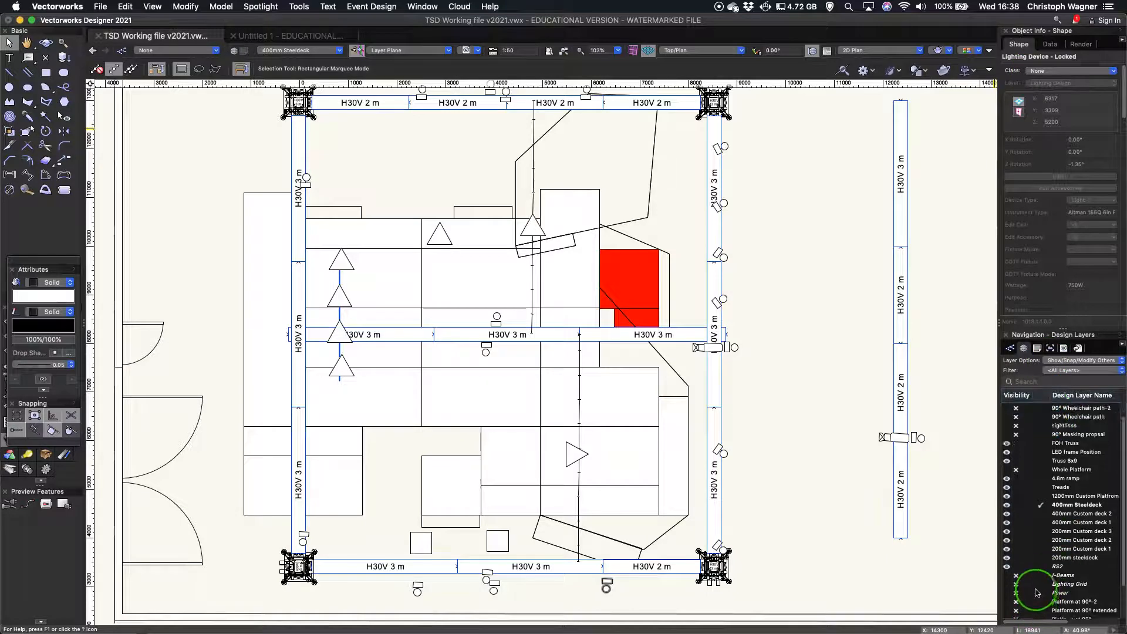
pyautogui.click(1009, 349)
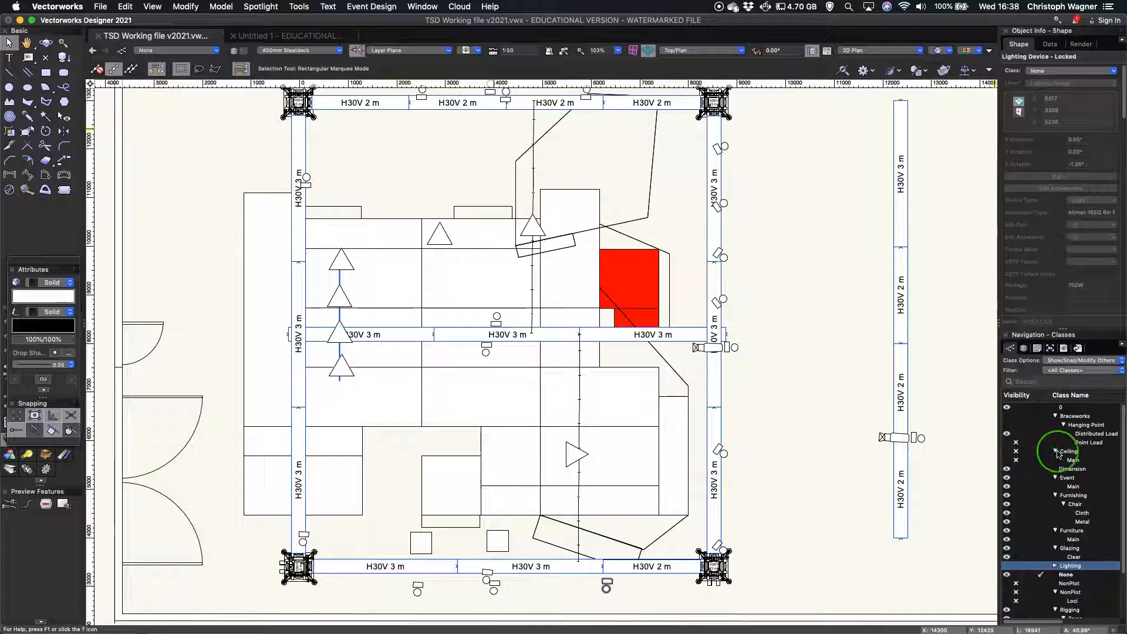
pyautogui.scroll(-3, 1052, 501)
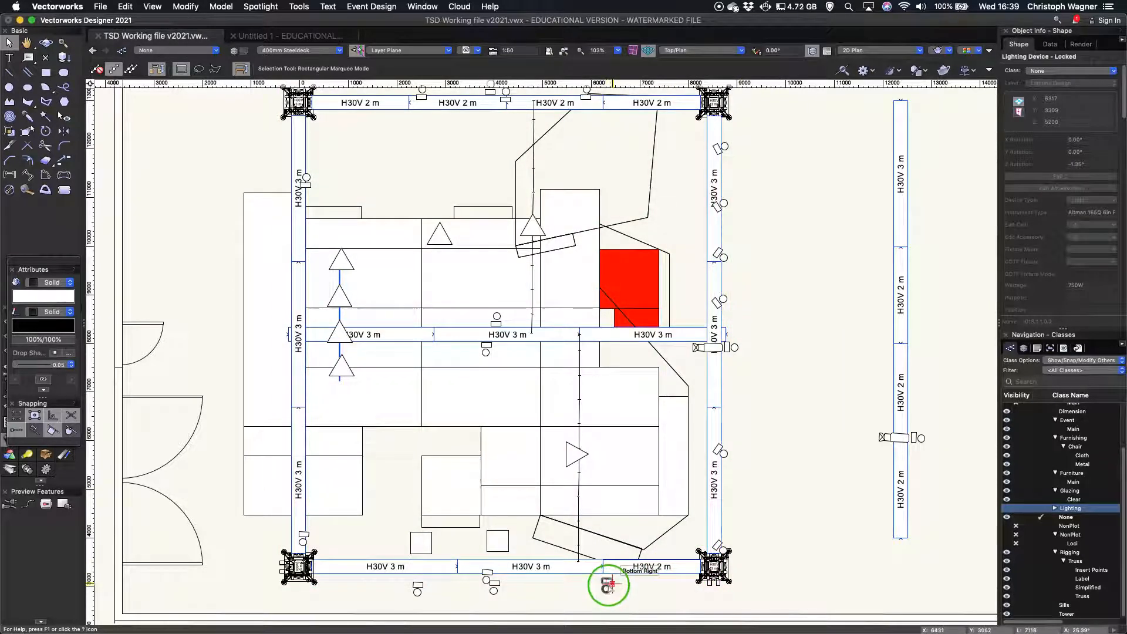
# - Look up the Altman 165Q 6in Fresnel symbol among the TSD Working file v2021 resources in the Resource Manager
pyautogui.moveTo(608, 584); pyautogui.dragTo(573, 487)
pyautogui.press('super+r')
pyautogui.click(284, 201)
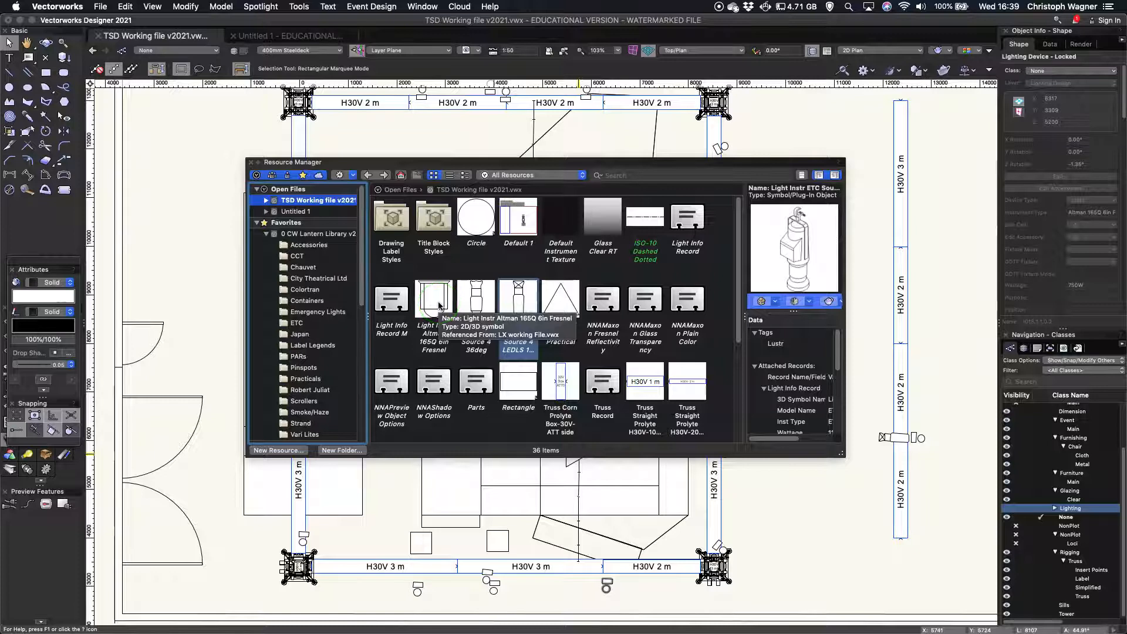
pyautogui.press('super+r')
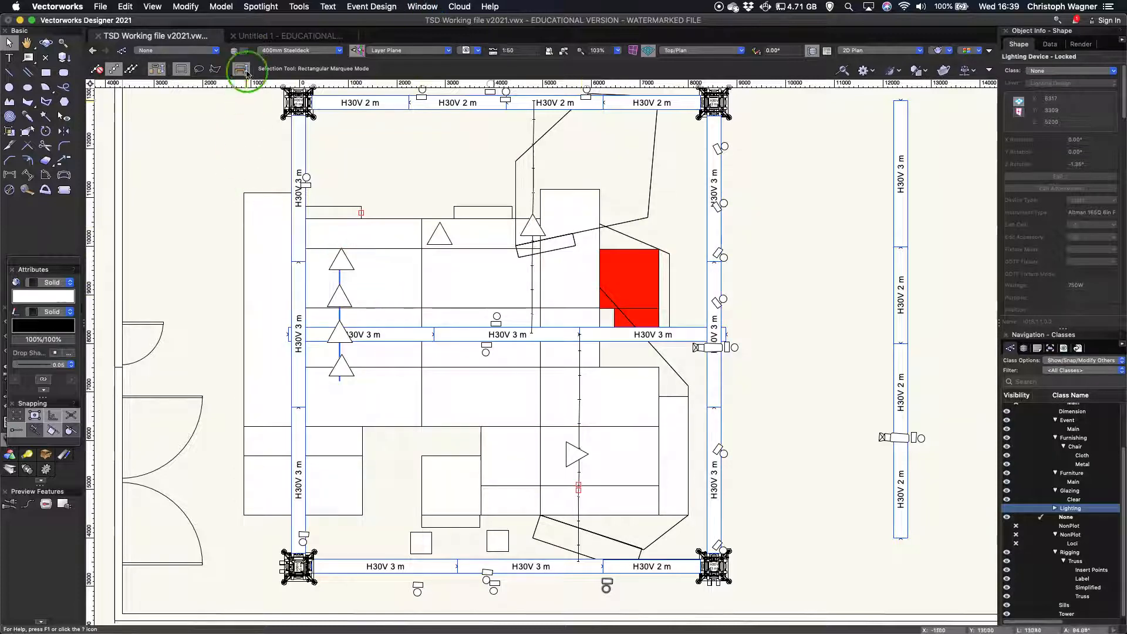
# - Switch to the Untitled 1 document and select the Altman 6in Fresnel symbol among its resources
pyautogui.click(257, 36)
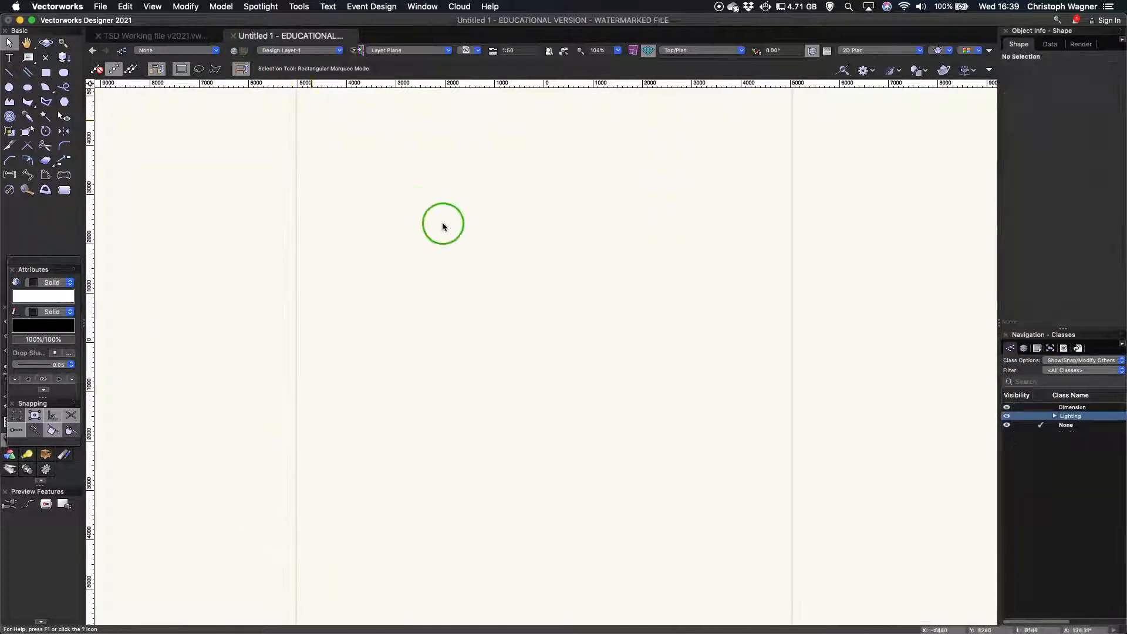
pyautogui.press('super+r')
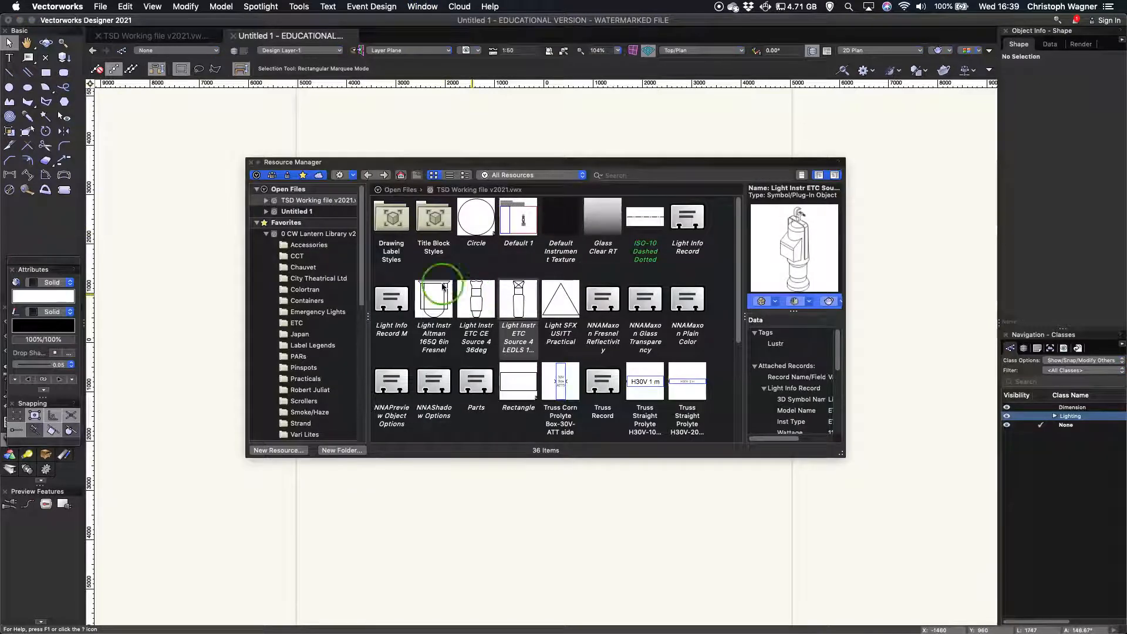
pyautogui.click(301, 212)
pyautogui.click(469, 229)
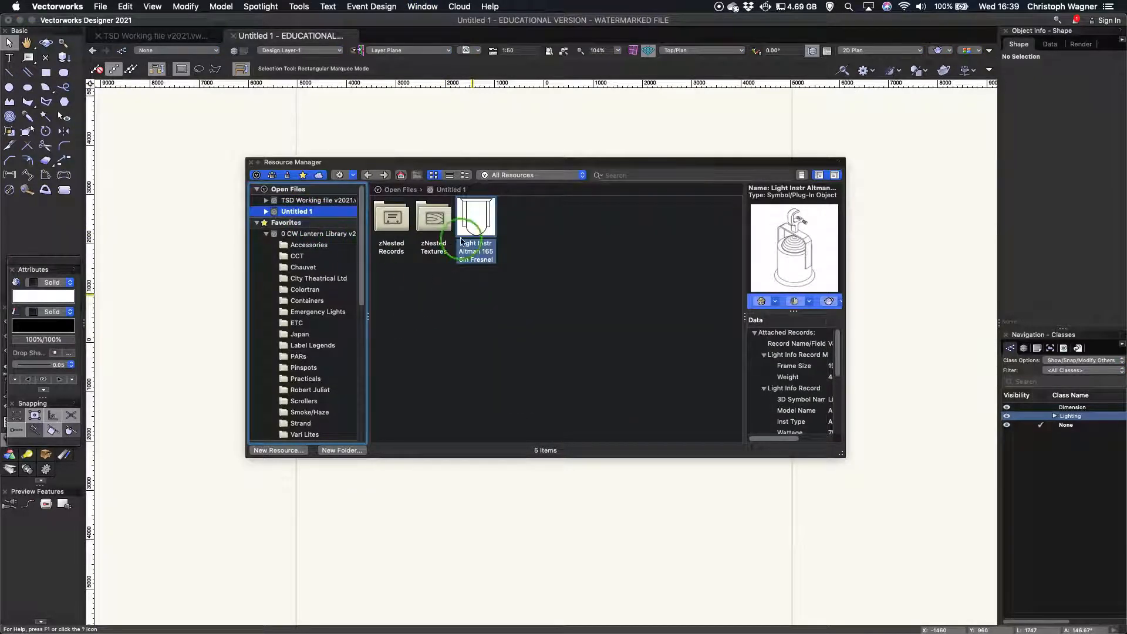
# - Open the 2D components of the Altman 6in Fresnel symbol for editing, close the Resource Manager and examine the symbol's geometry
pyautogui.rightClick(479, 225)
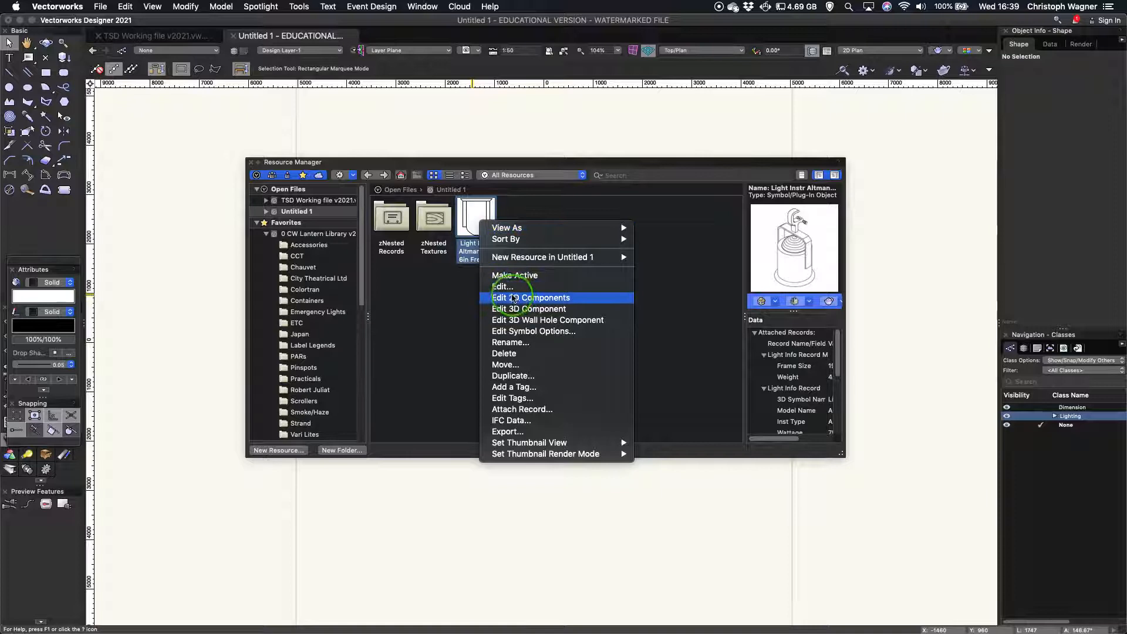
pyautogui.click(514, 297)
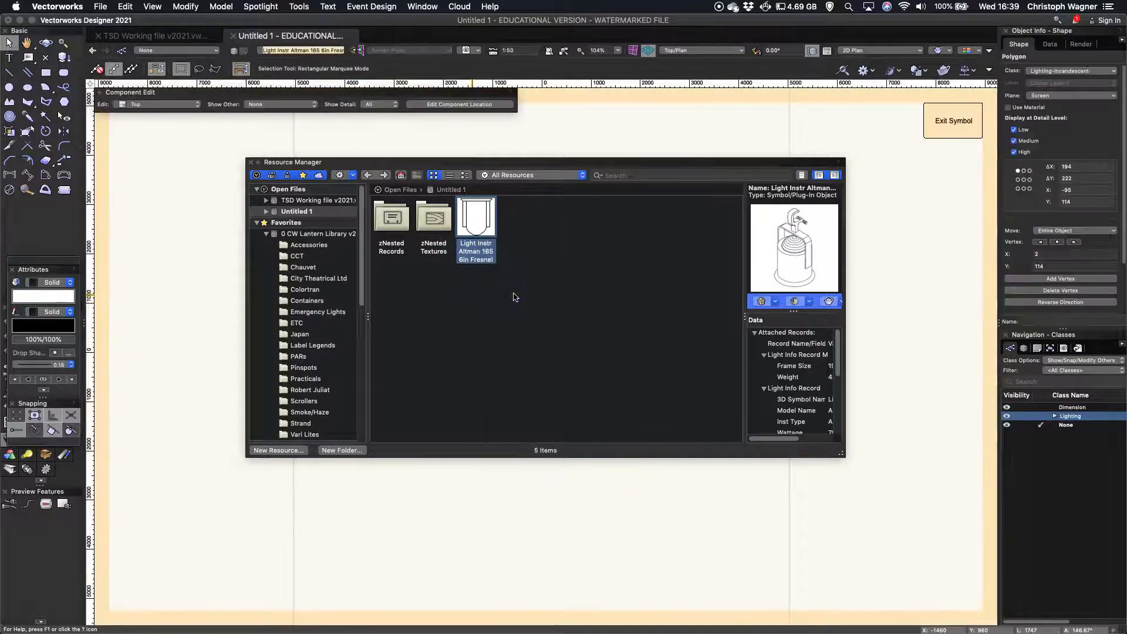
pyautogui.press('super+r')
pyautogui.scroll(-4, 541, 354)
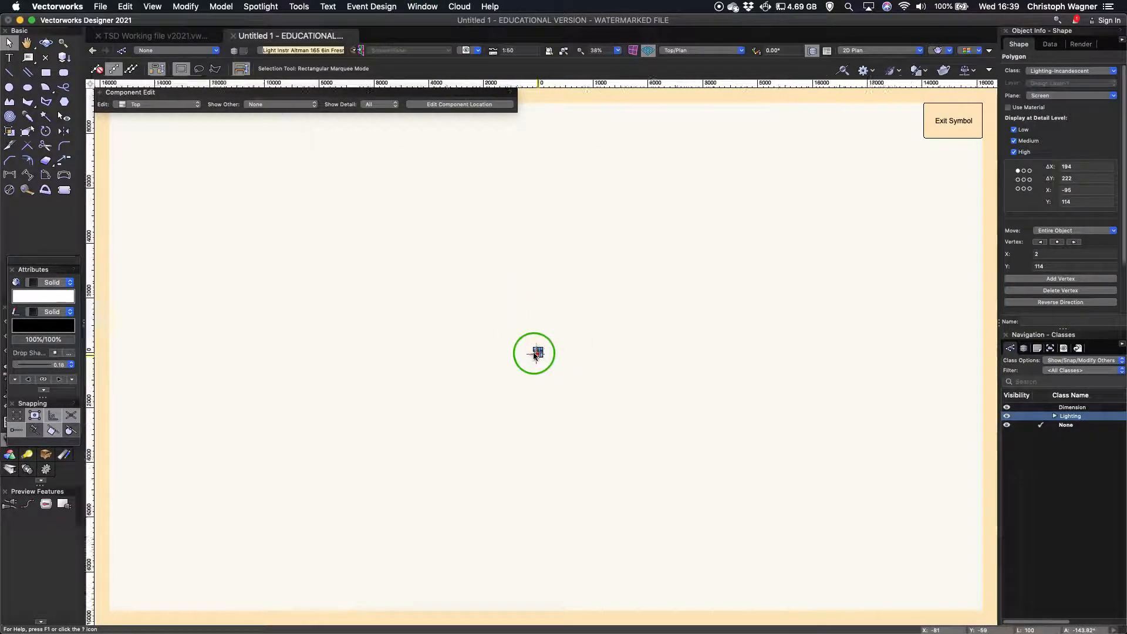
pyautogui.scroll(8, 541, 356)
# - Check the class assigned to the Fresnel symbol's body polygon and exit the symbol
pyautogui.click(494, 324)
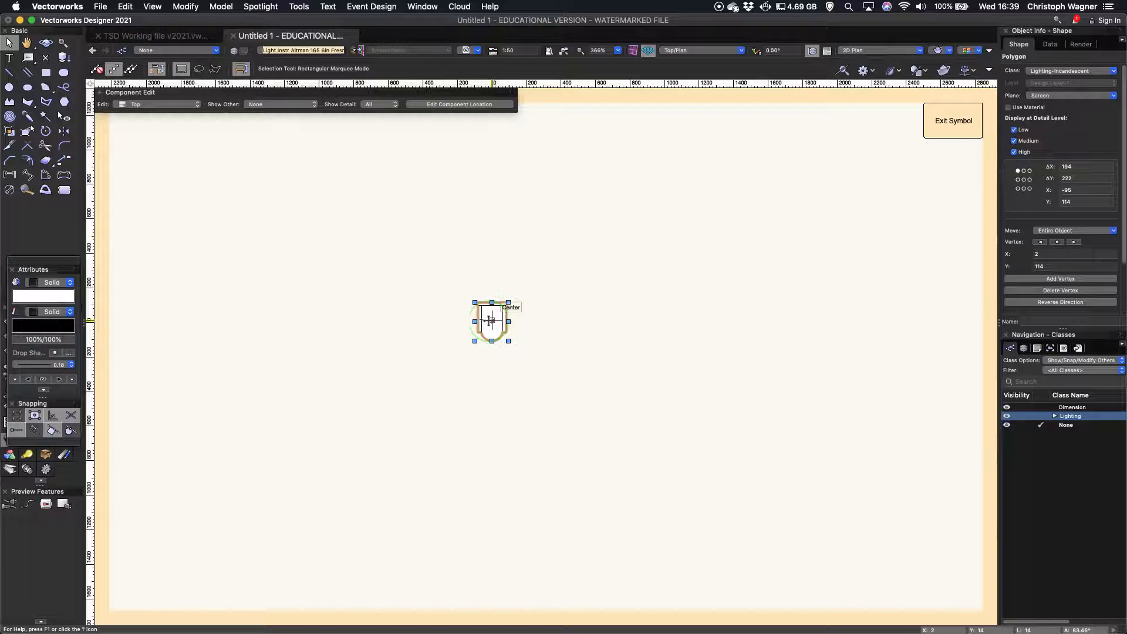
pyautogui.moveTo(491, 320); pyautogui.dragTo(517, 337)
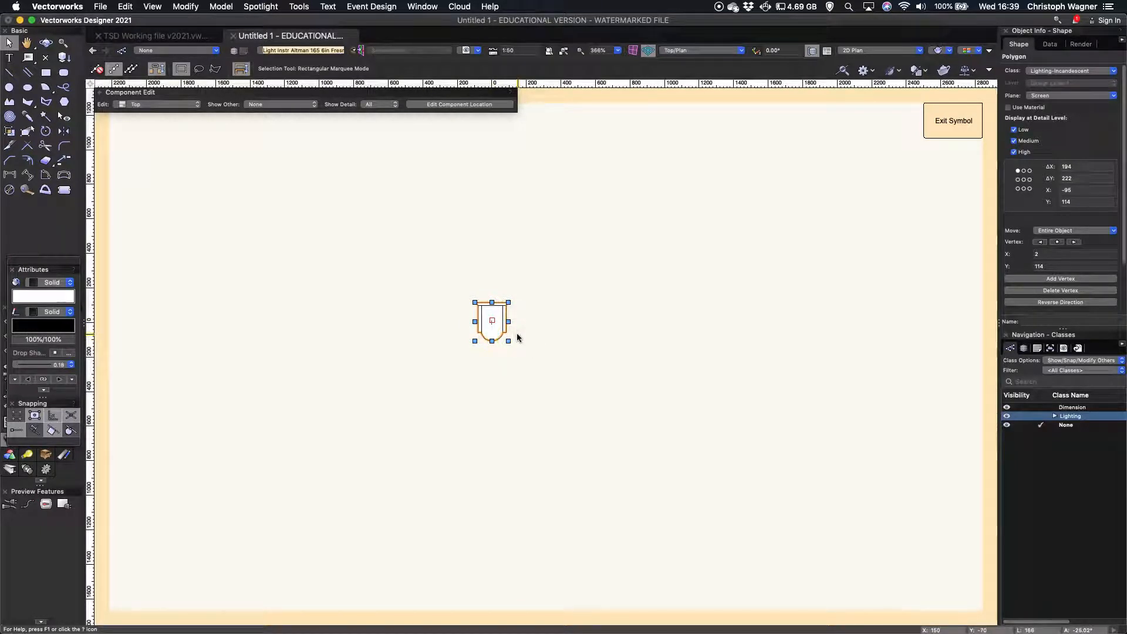
pyautogui.moveTo(581, 339)
pyautogui.mouseDown()
pyautogui.moveTo(978, 196)
pyautogui.moveTo(1026, 76)
pyautogui.moveTo(1010, 80)
pyautogui.mouseUp()
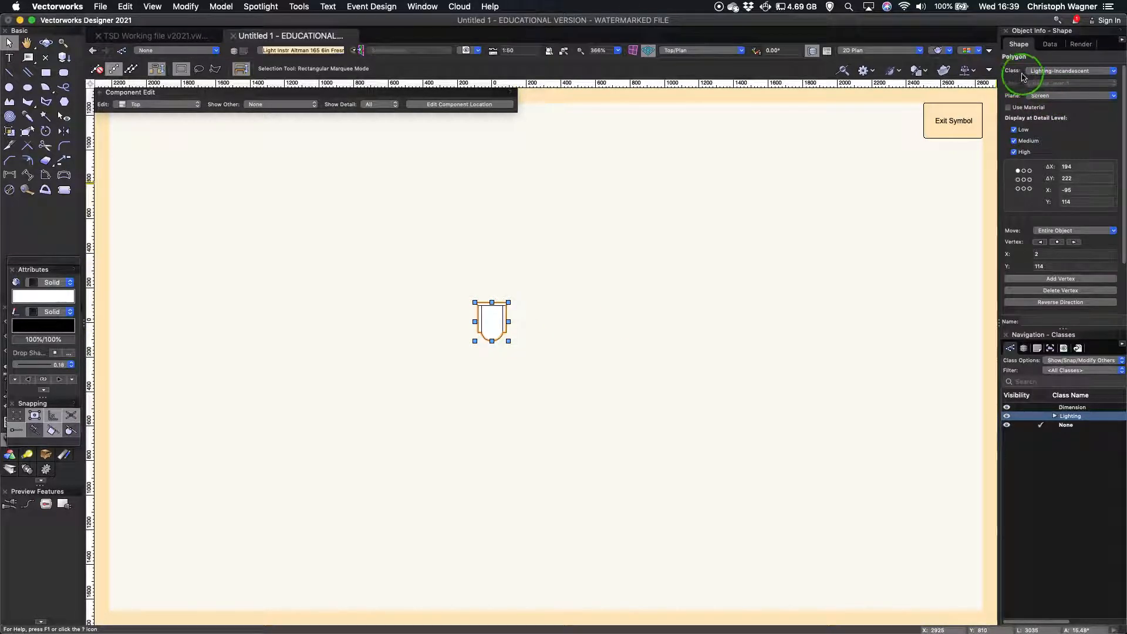
pyautogui.click(954, 119)
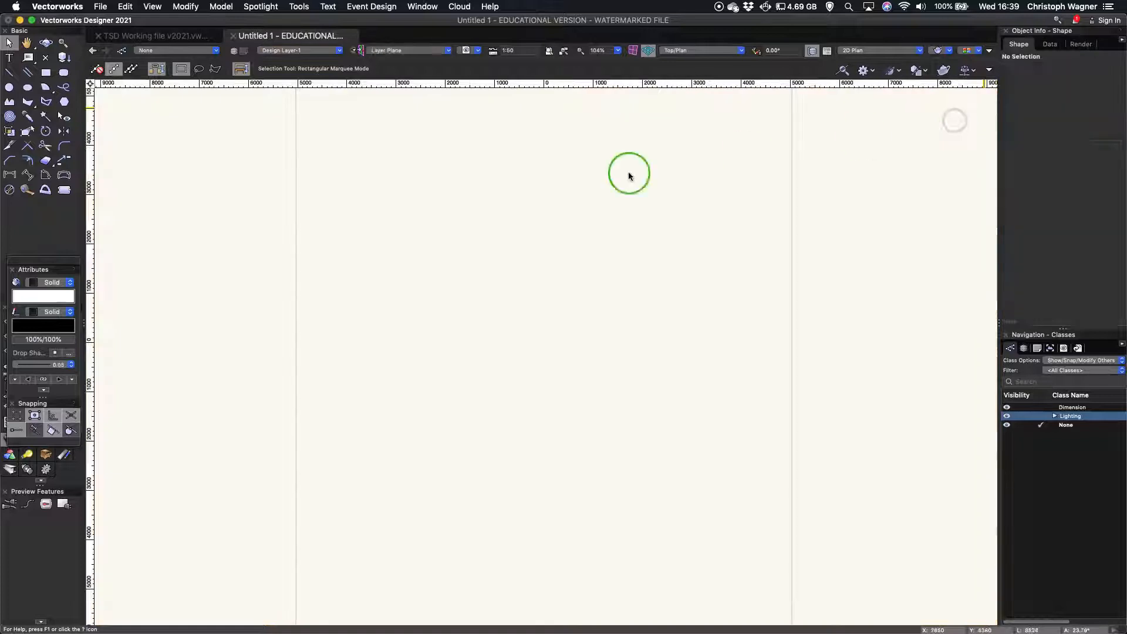
# - Switch to the TSD Working file v2021 document, select the Fresnel below the lower truss and expand the Lighting class's subclasses
pyautogui.click(141, 37)
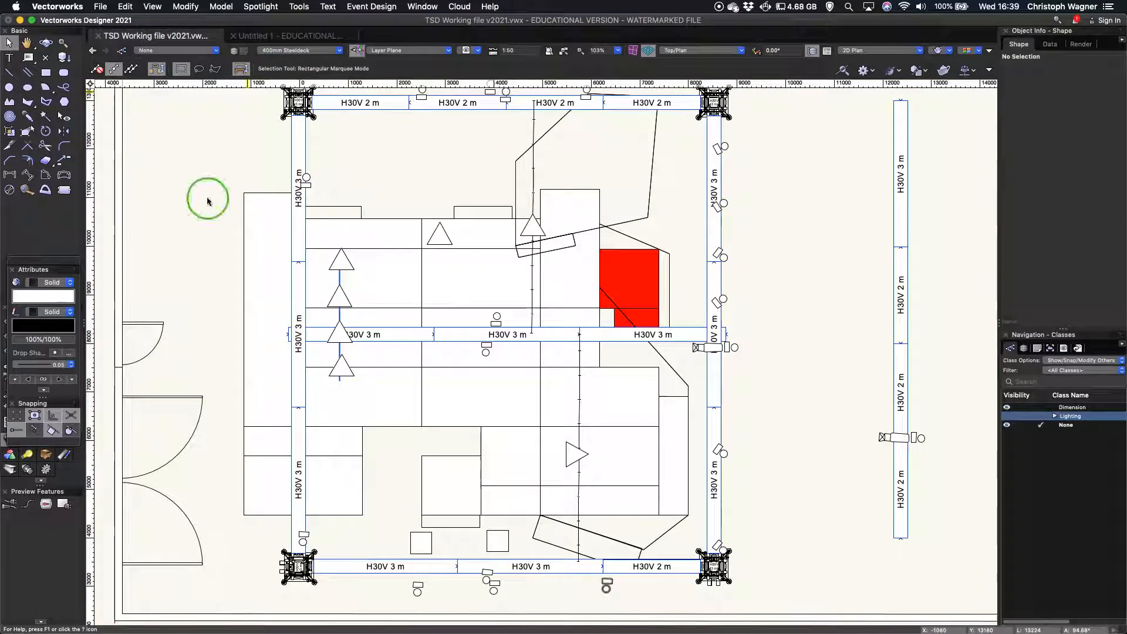
pyautogui.click(647, 502)
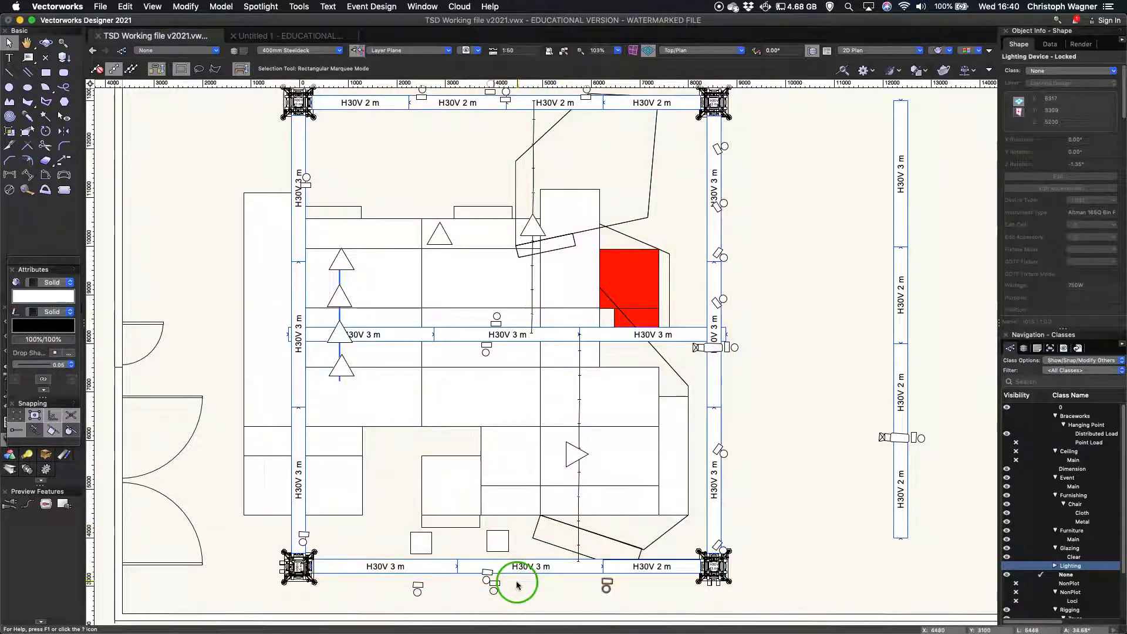
pyautogui.click(608, 584)
pyautogui.click(812, 452)
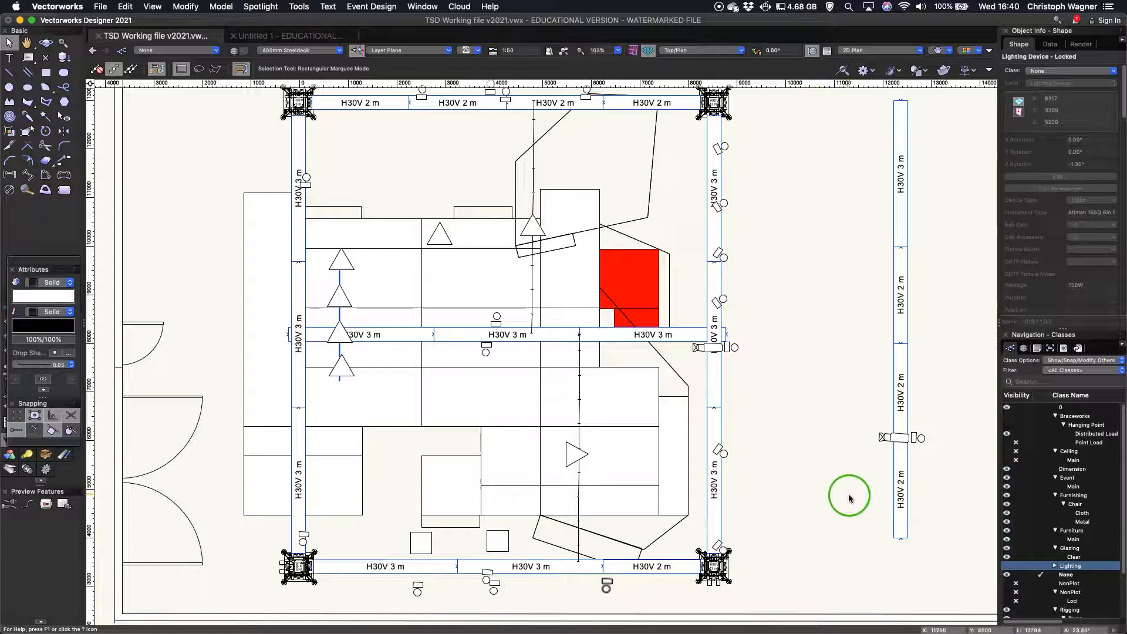
pyautogui.click(1055, 566)
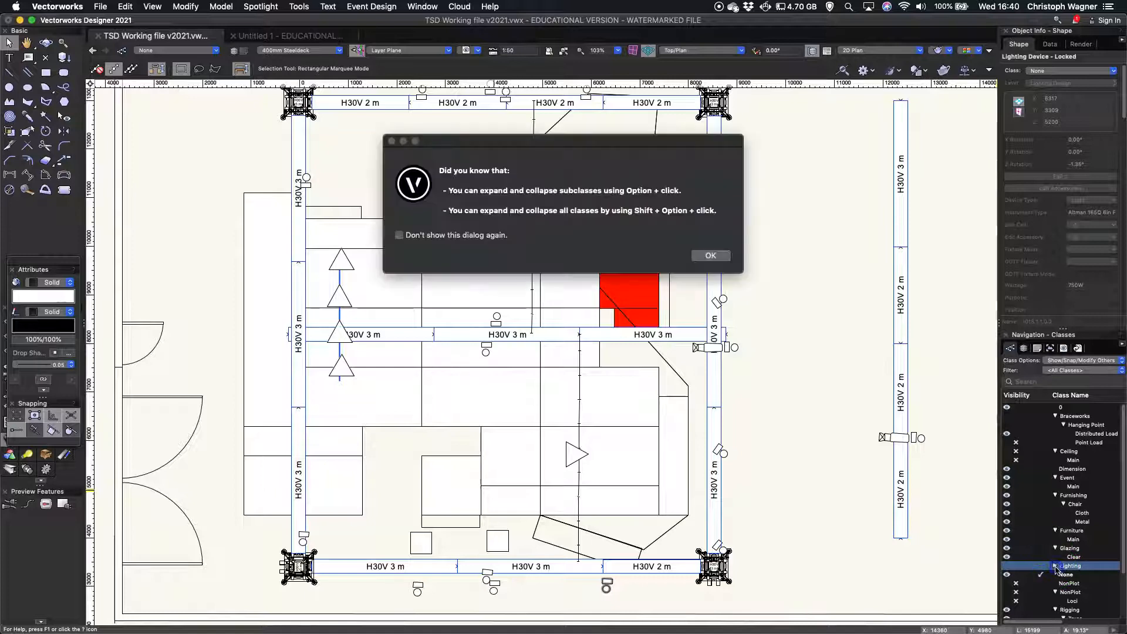
pyautogui.click(711, 257)
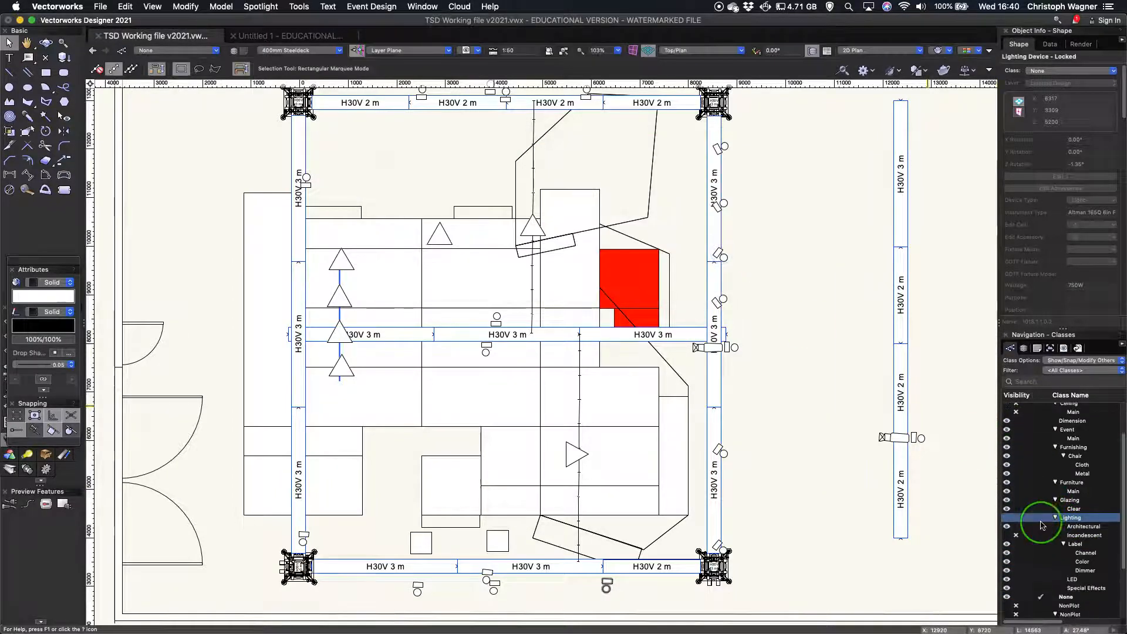
pyautogui.scroll(-3, 1056, 511)
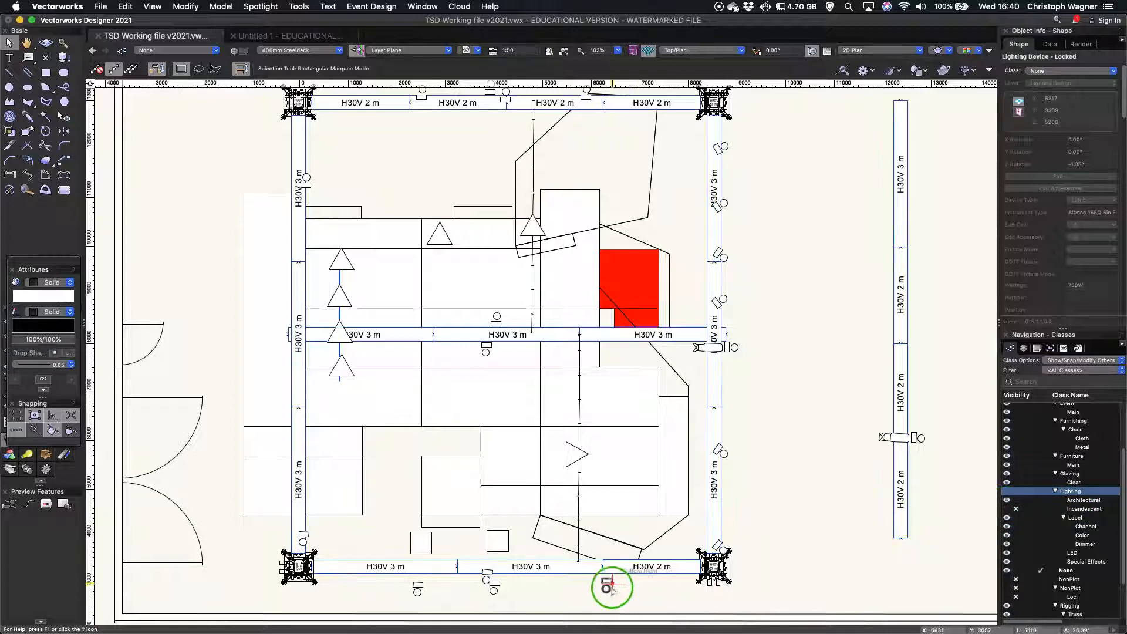
# - Make the Lighting-Incandescent class visible, inspect the fixtures along the trusses, and decline to save a backup copy of the unnamed document
pyautogui.click(1006, 508)
pyautogui.click(1007, 509)
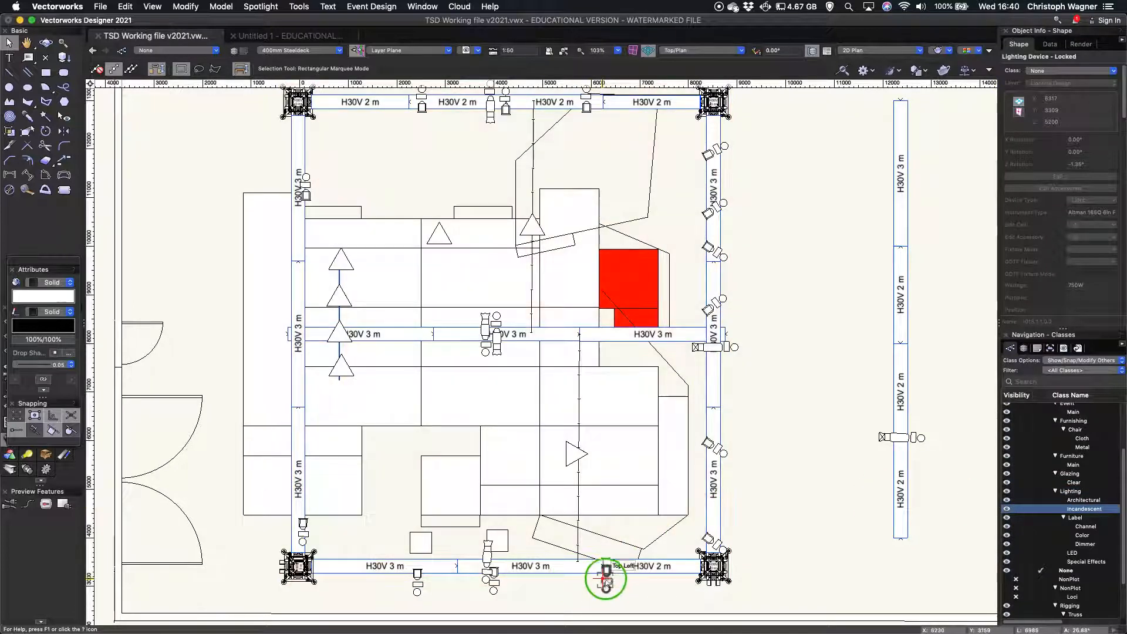
pyautogui.scroll(-2, 606, 576)
pyautogui.scroll(4, 606, 574)
pyautogui.scroll(-2, 606, 574)
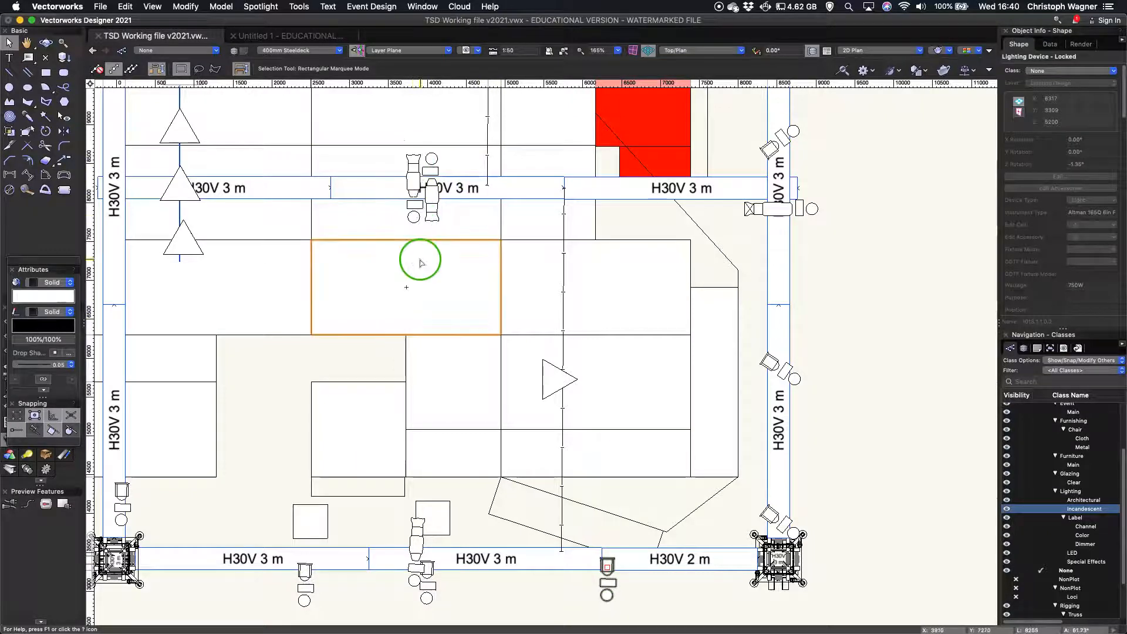
pyautogui.scroll(-1, 420, 258)
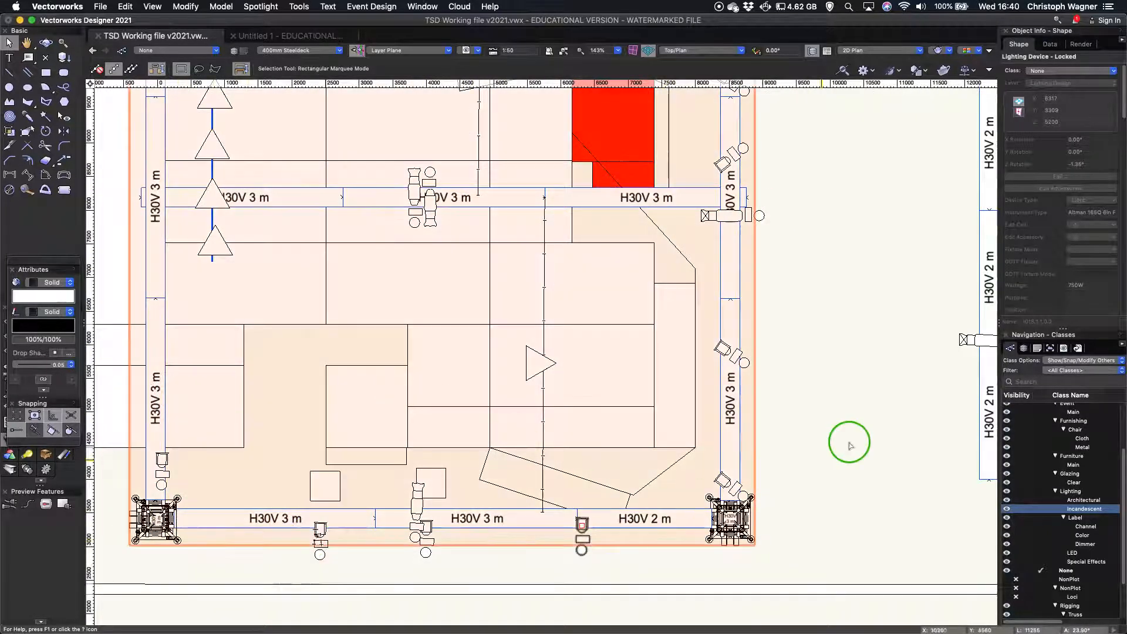
pyautogui.scroll(-1, 874, 413)
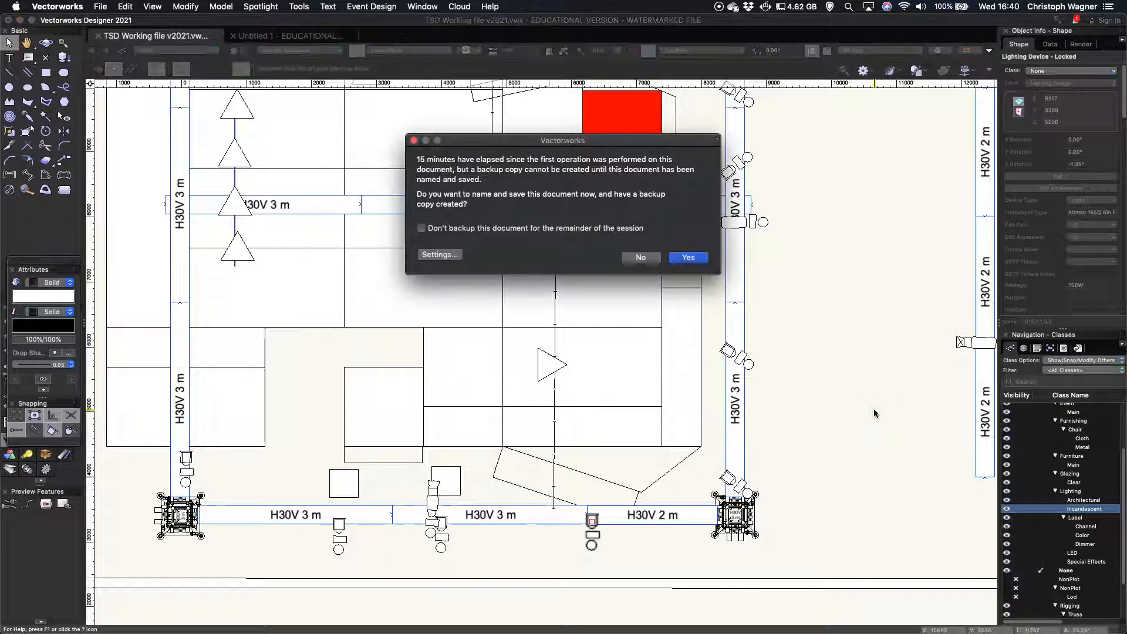
pyautogui.click(644, 257)
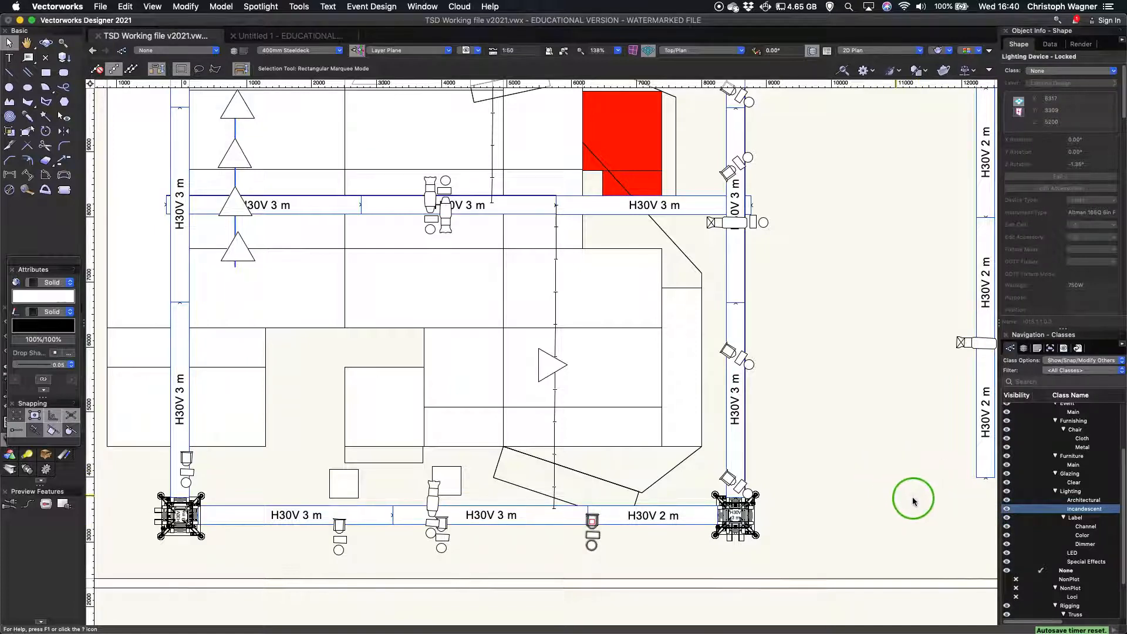
# - Hide the Lighting-Incandescent class and show it again to compare the fixture symbols, and briefly activate the Visibility tool
pyautogui.click(1017, 509)
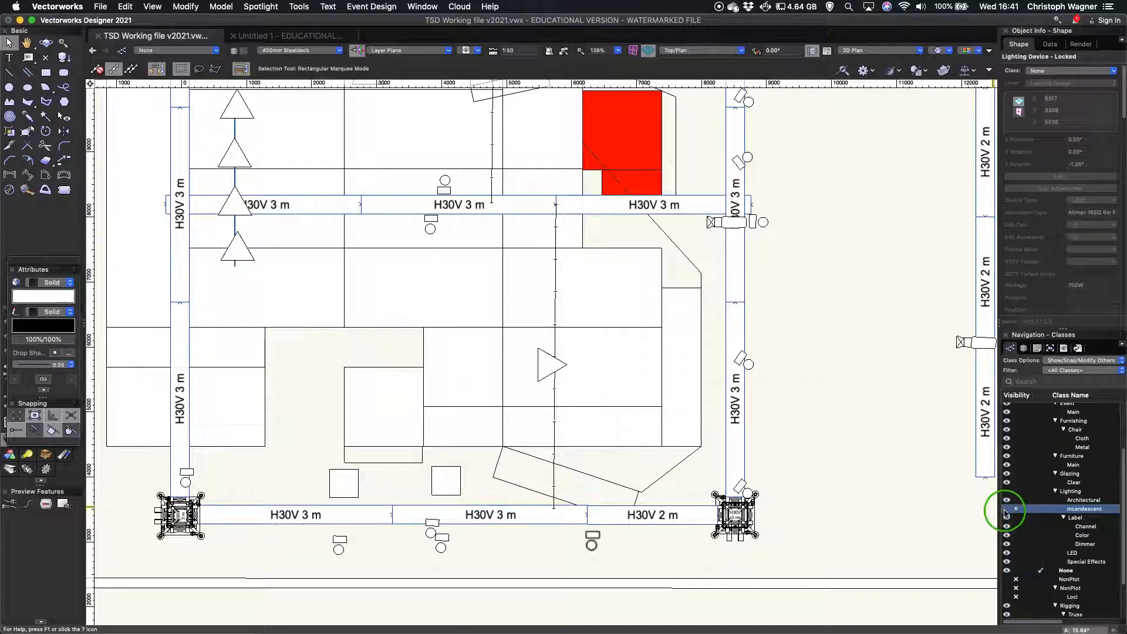
pyautogui.click(1006, 509)
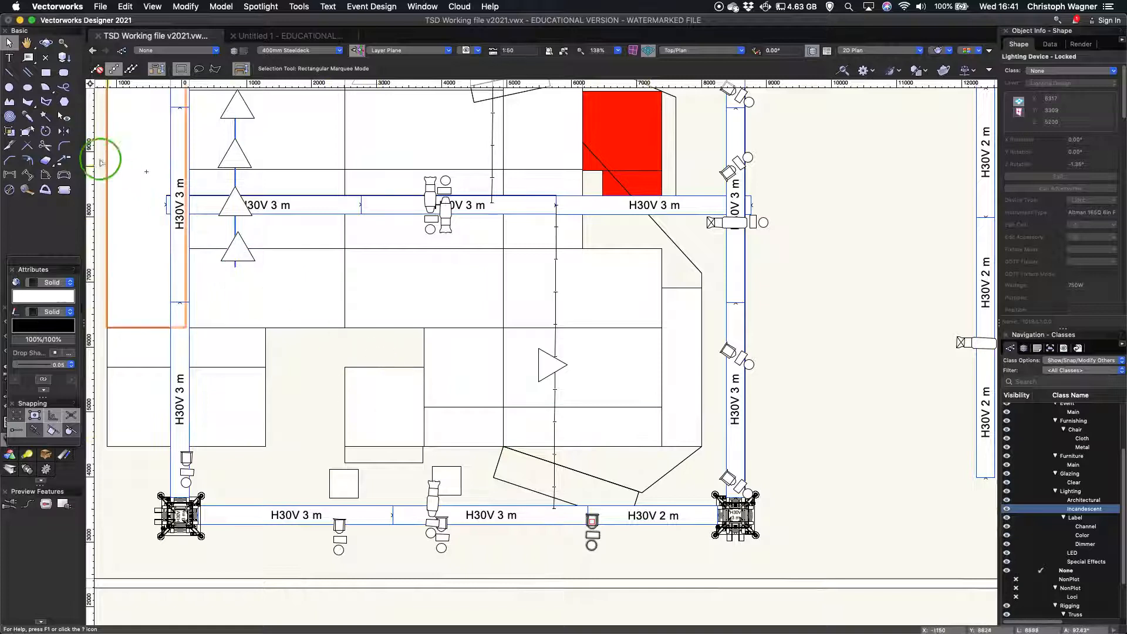
pyautogui.click(63, 115)
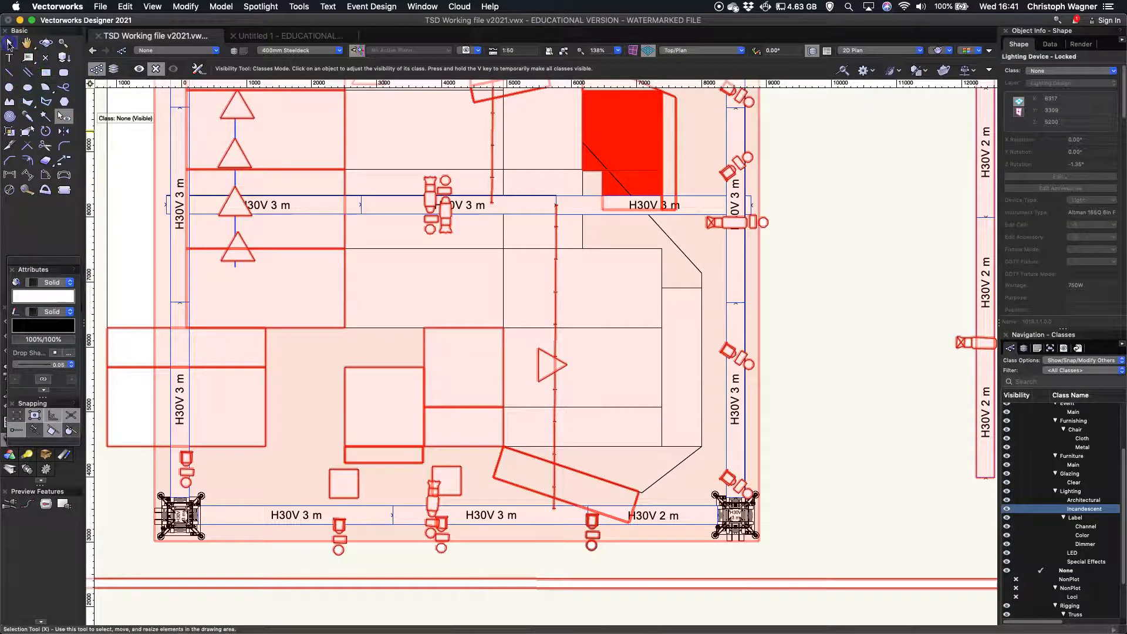
pyautogui.click(9, 43)
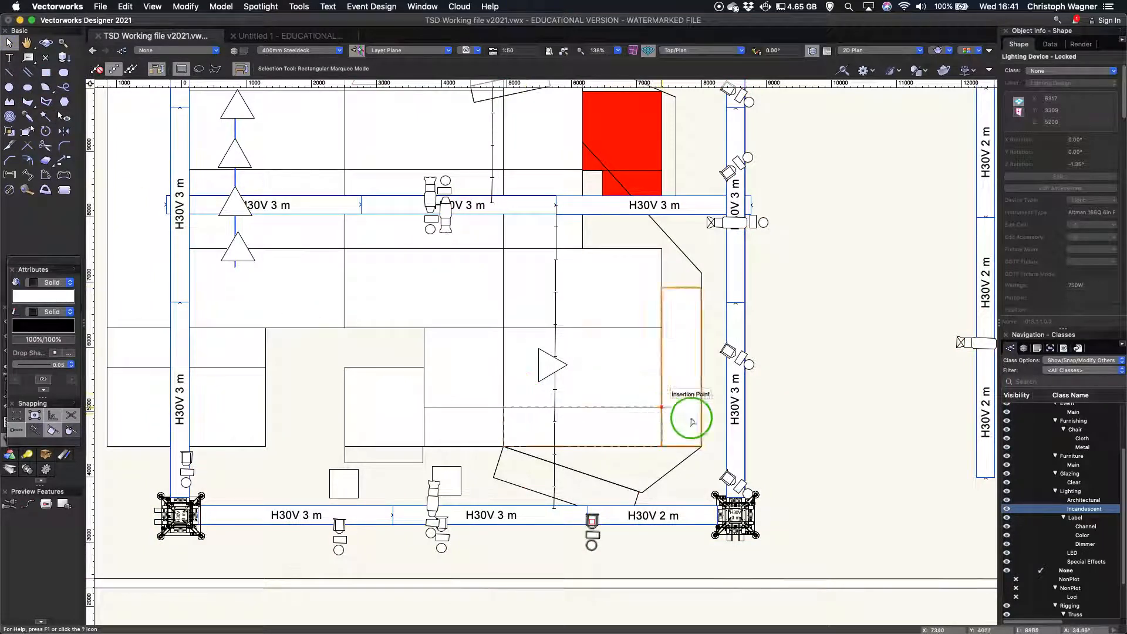